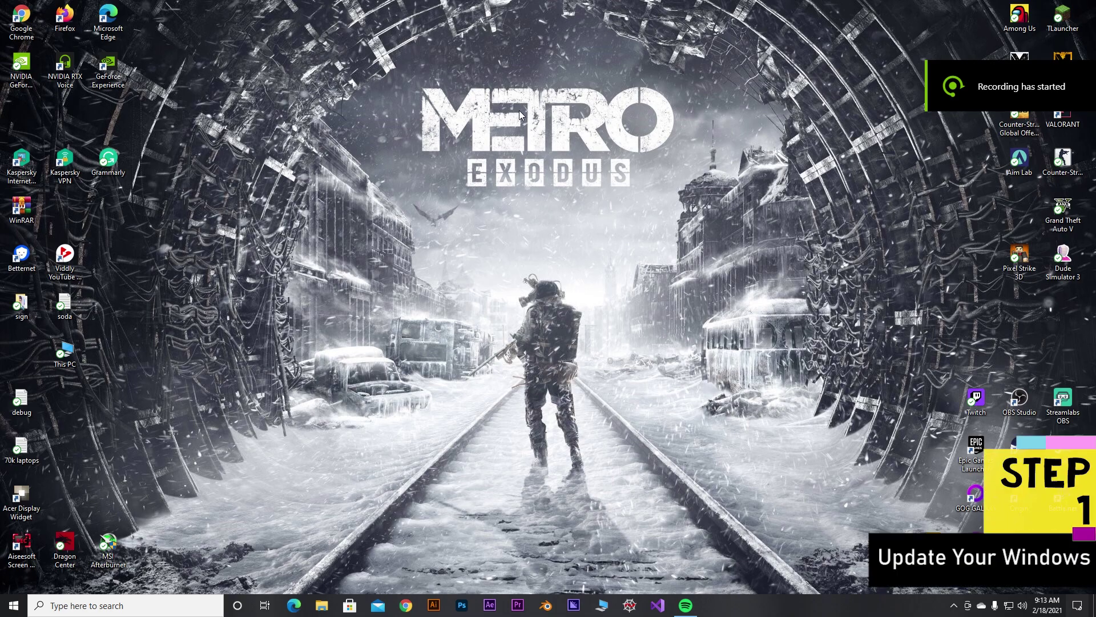
Check Windows Update in Settings and confirm Windows 10 Pro 20H2 (build 19042.804) is up to date.
drag(519, 110, 631, 251)
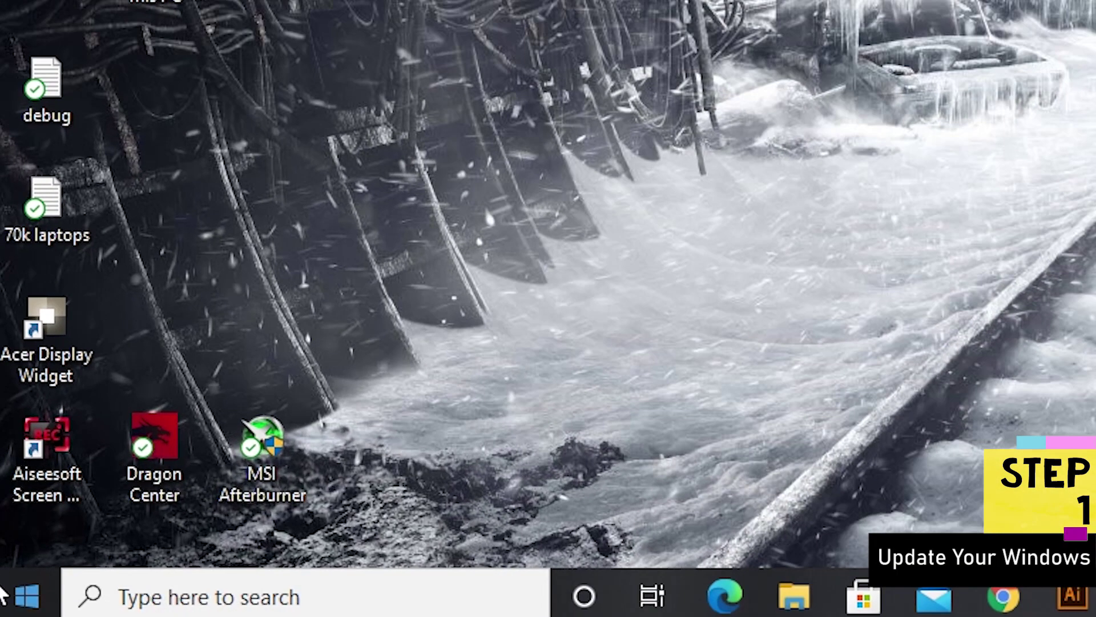
click(14, 605)
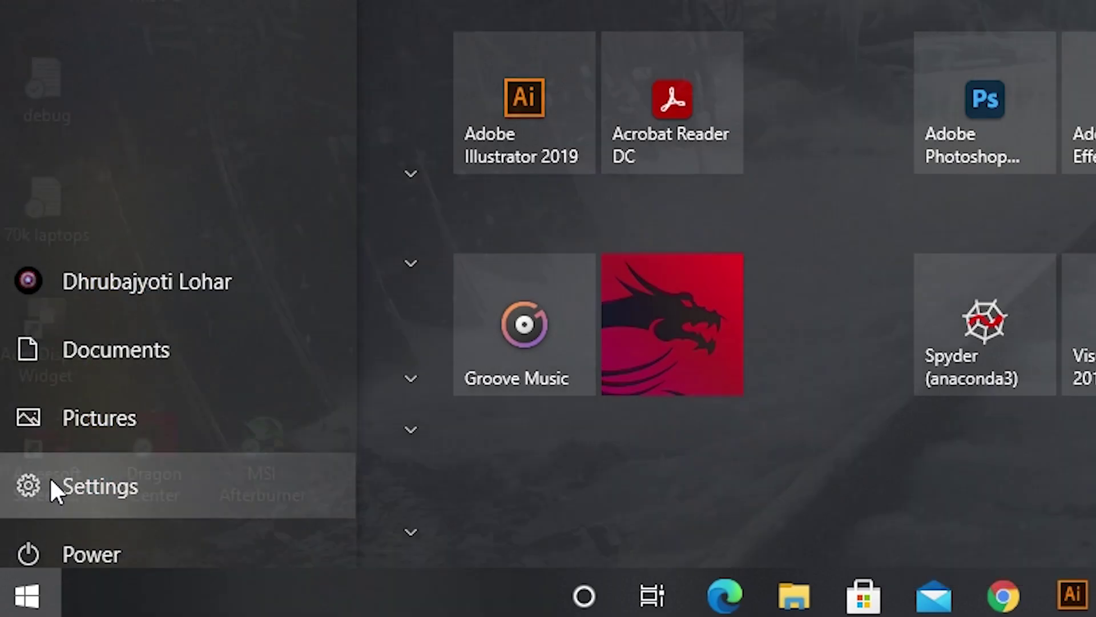
click(49, 478)
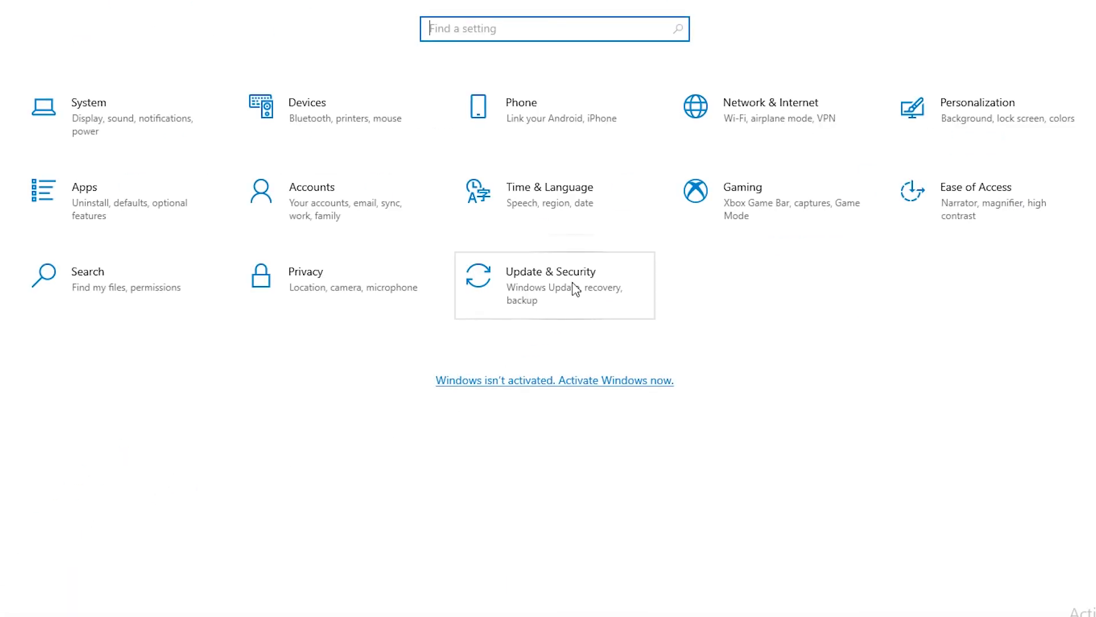
click(572, 287)
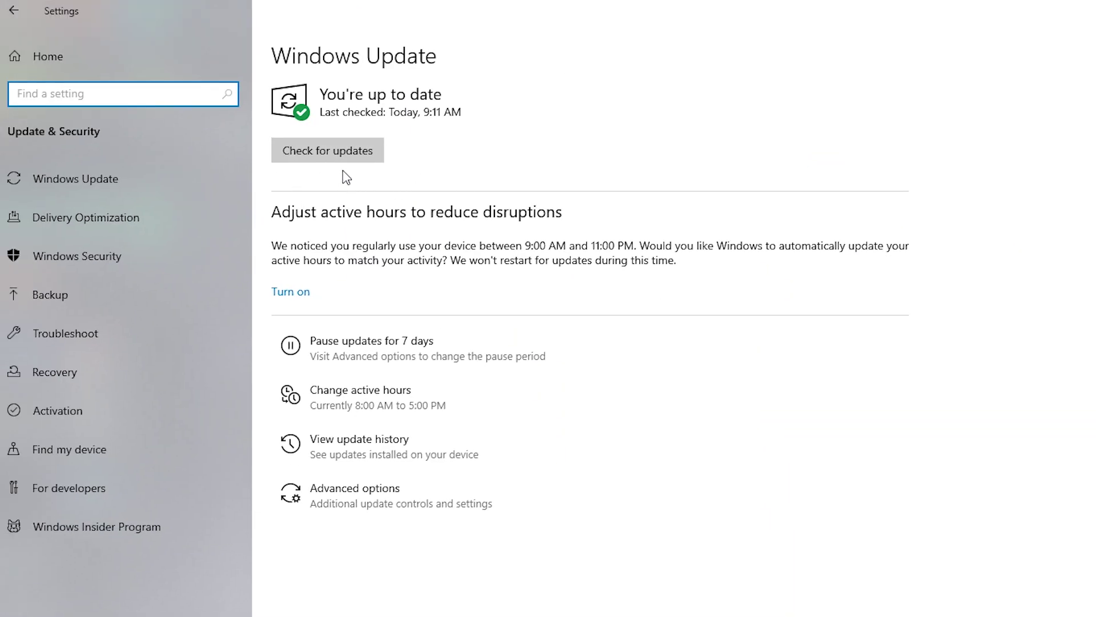
click(342, 155)
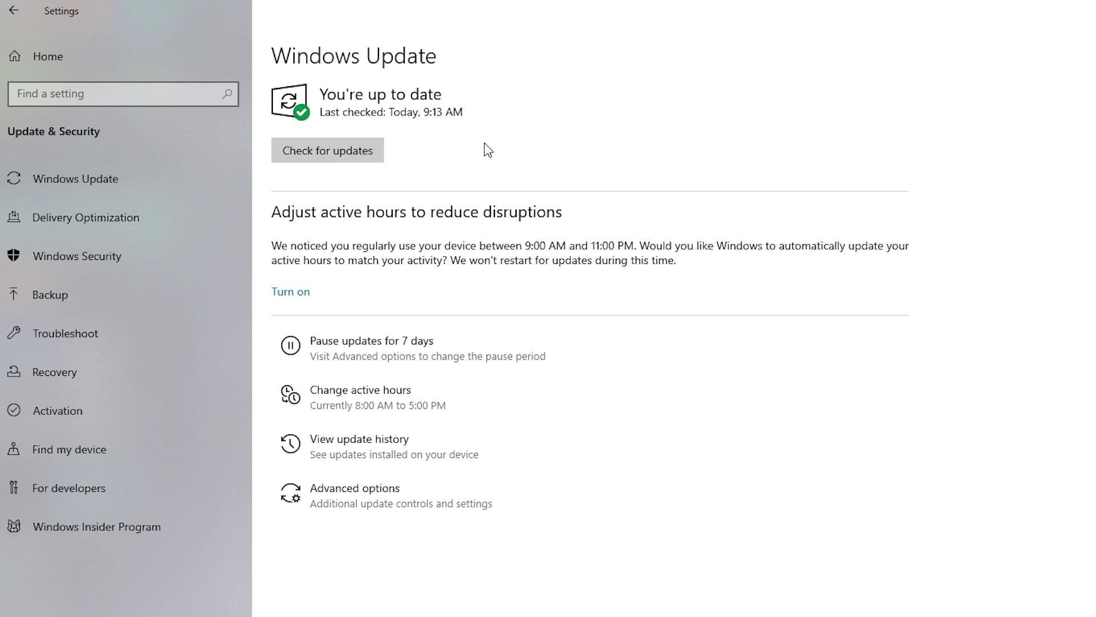
click(942, 247)
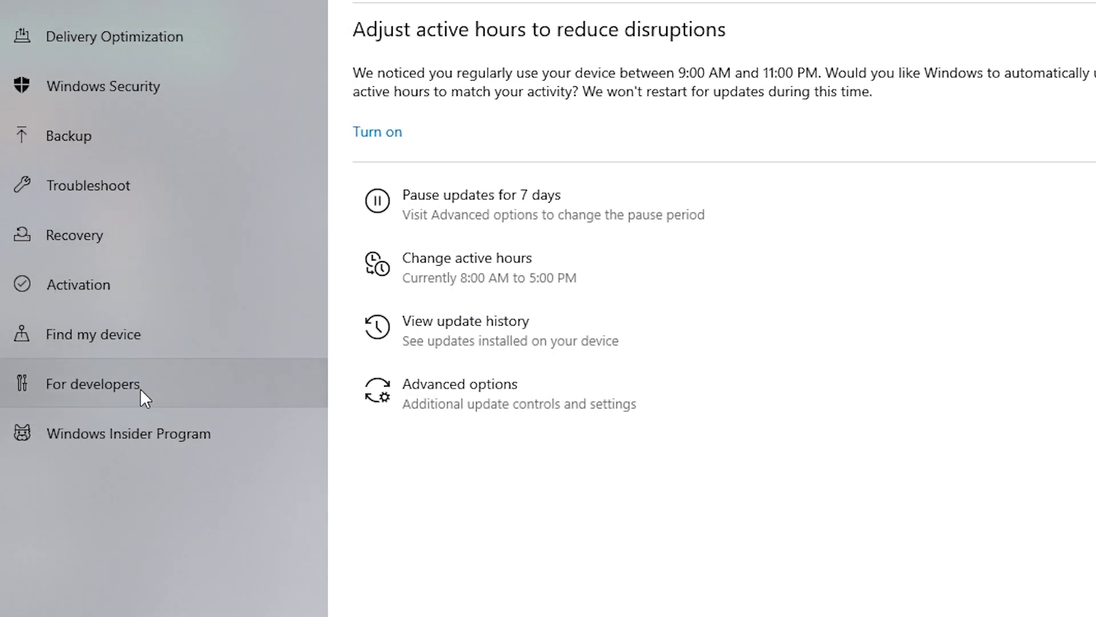
Switch Developer Mode on under For developers and accept the warning.
click(101, 382)
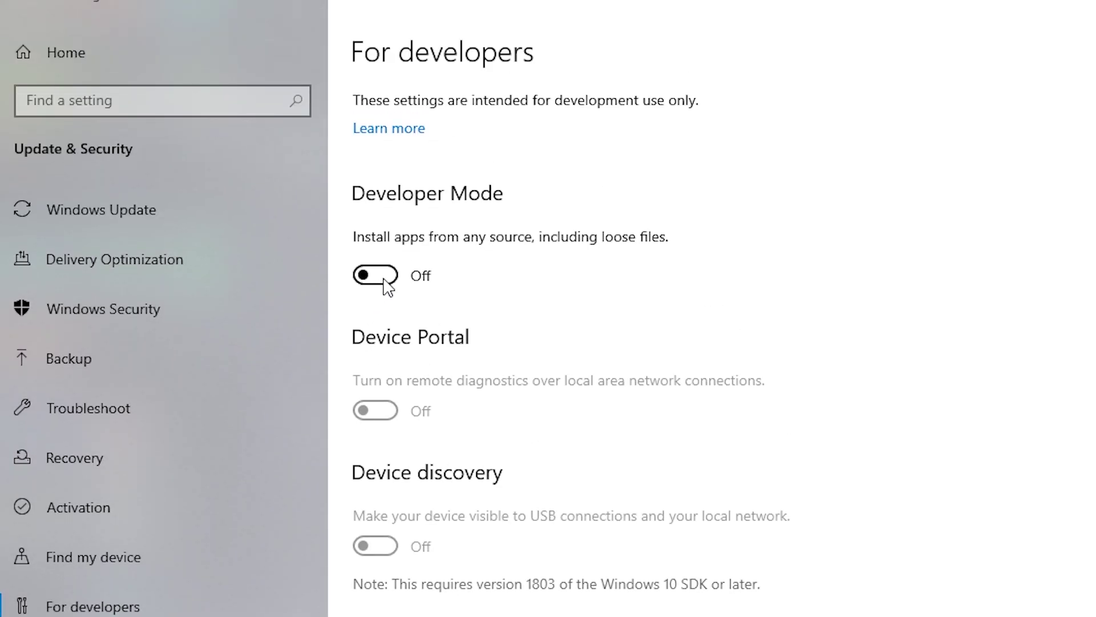
click(454, 275)
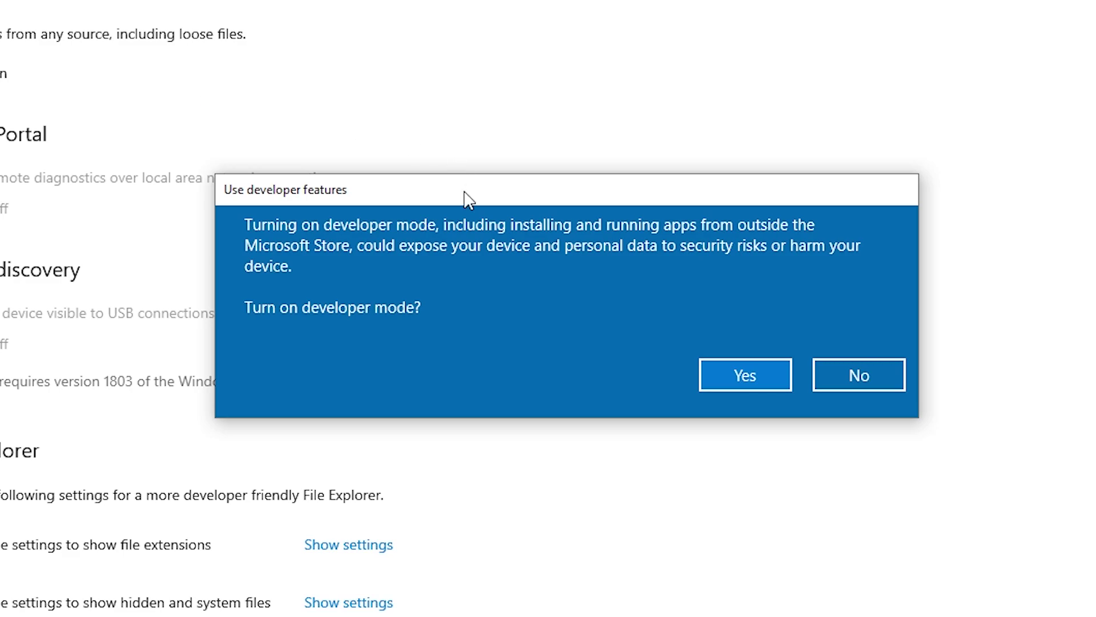
click(737, 377)
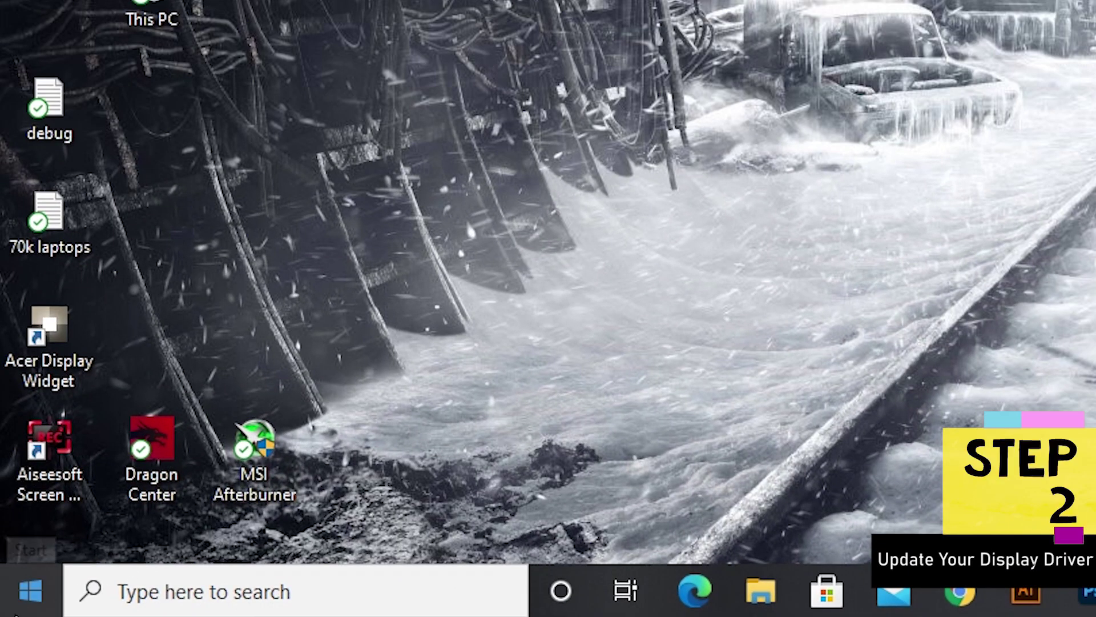
Search 'drivers' to launch Device Manager and select the NVIDIA GeForce GTX 1660 SUPER.
click(93, 611)
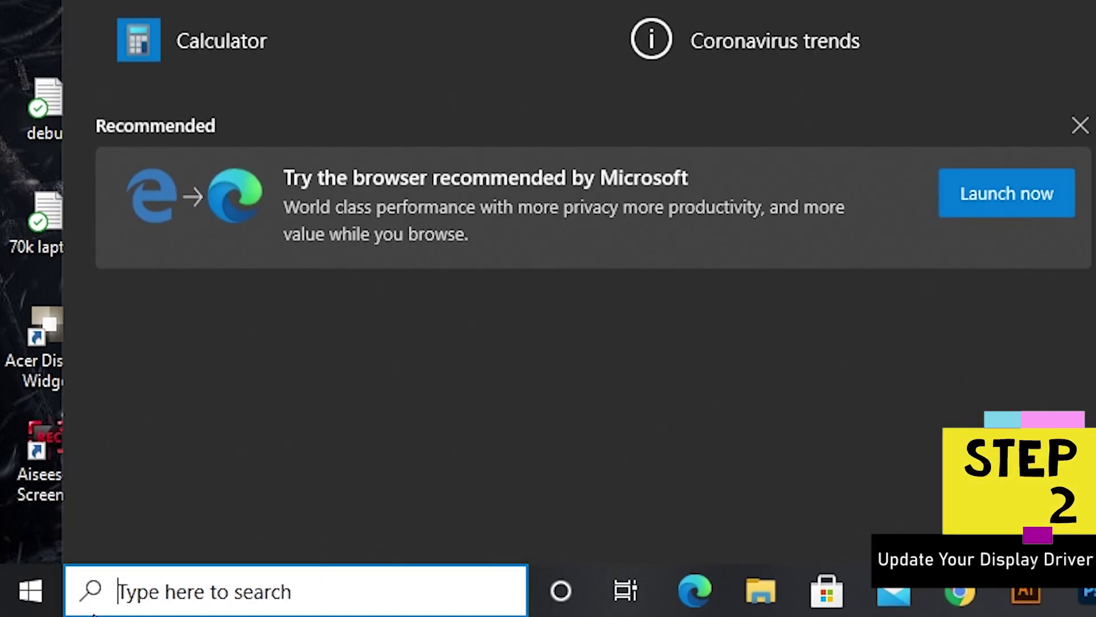
text(drivers)
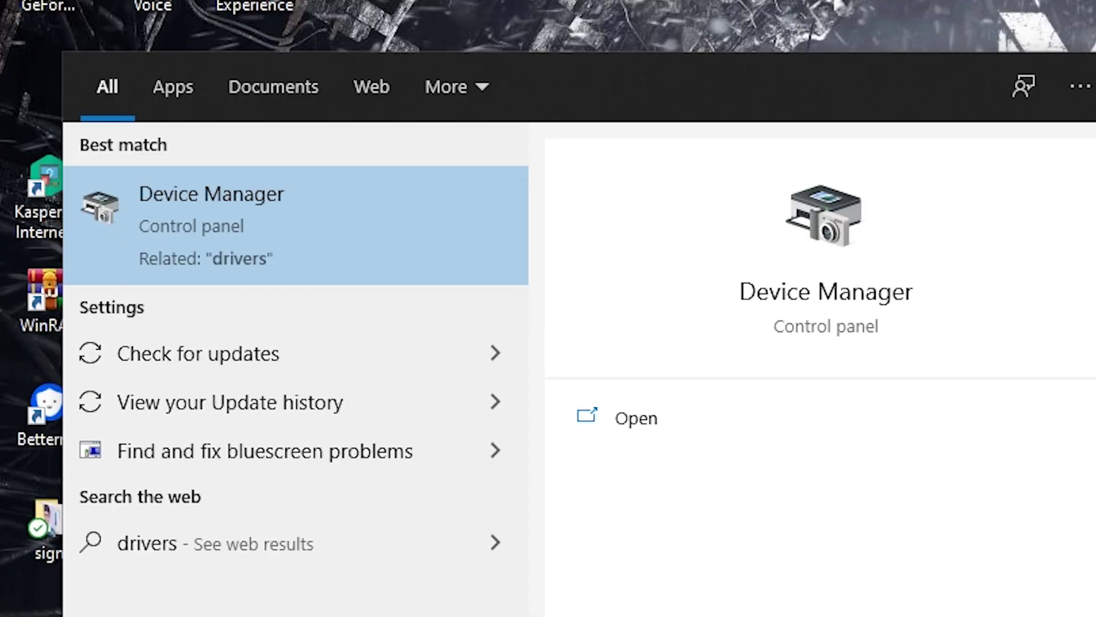
click(267, 263)
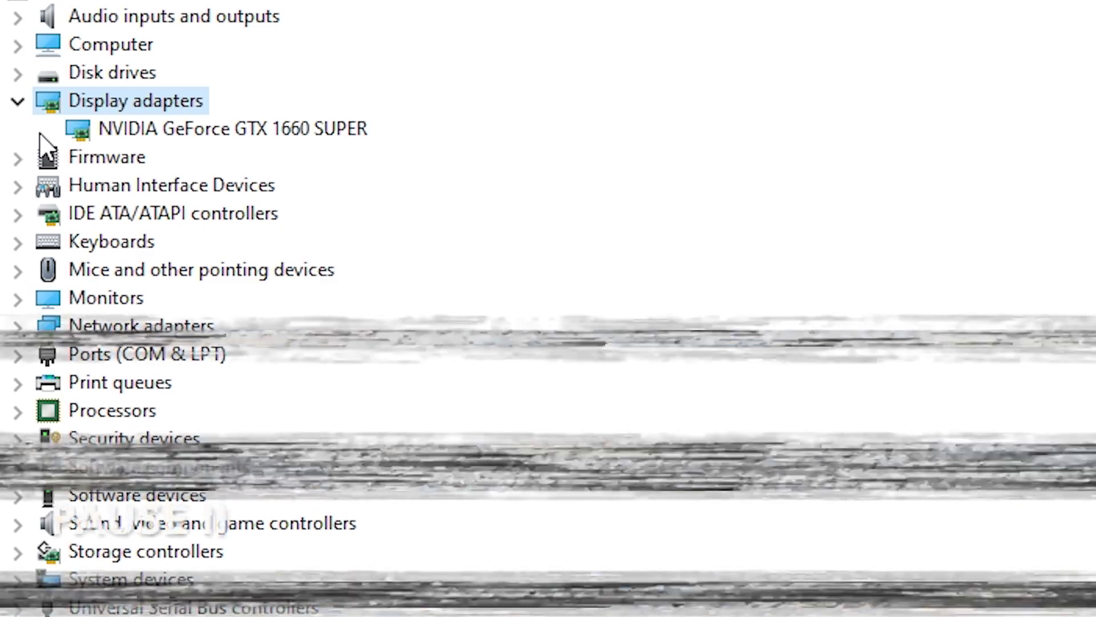
click(91, 135)
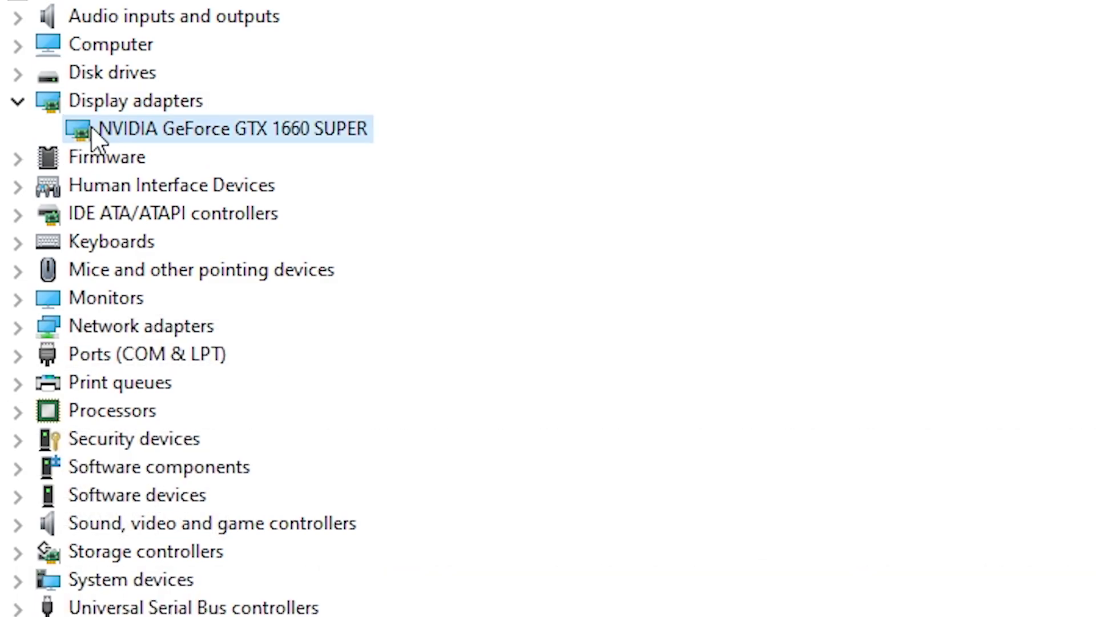
Bring up the GTX 1660 SUPER's Update Driver search options, then dismiss the dialogs.
right_click(174, 132)
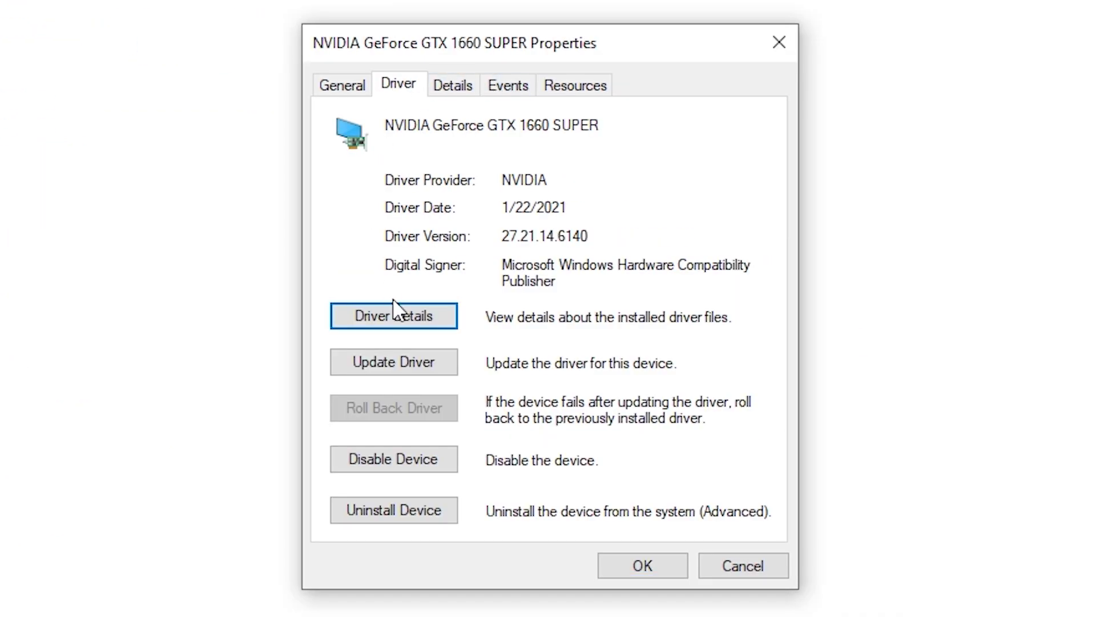
click(399, 365)
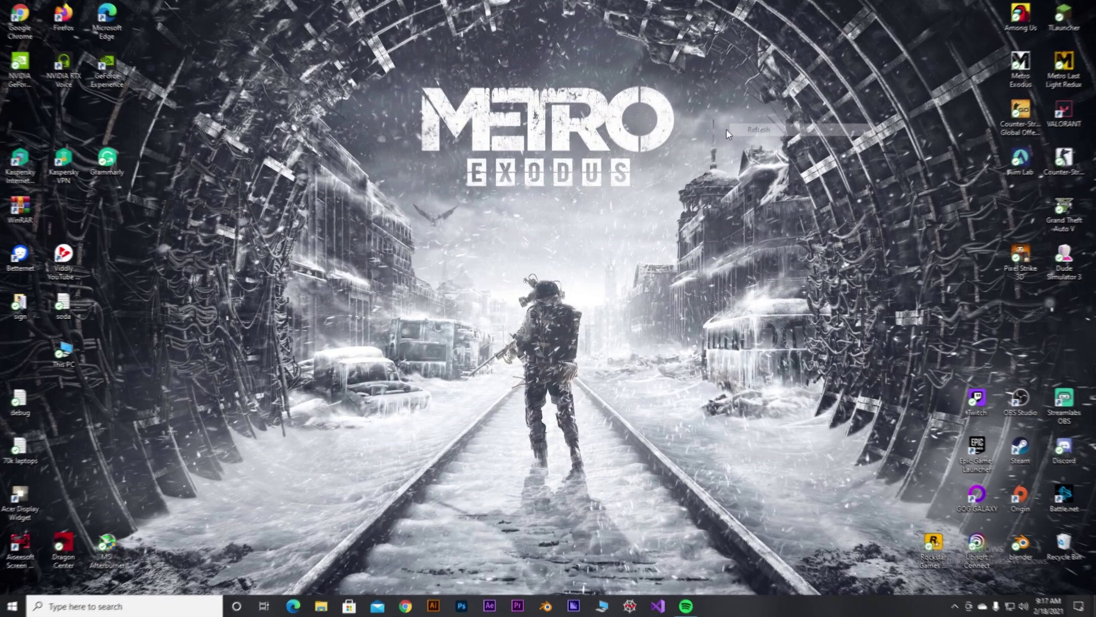
drag(568, 106, 737, 297)
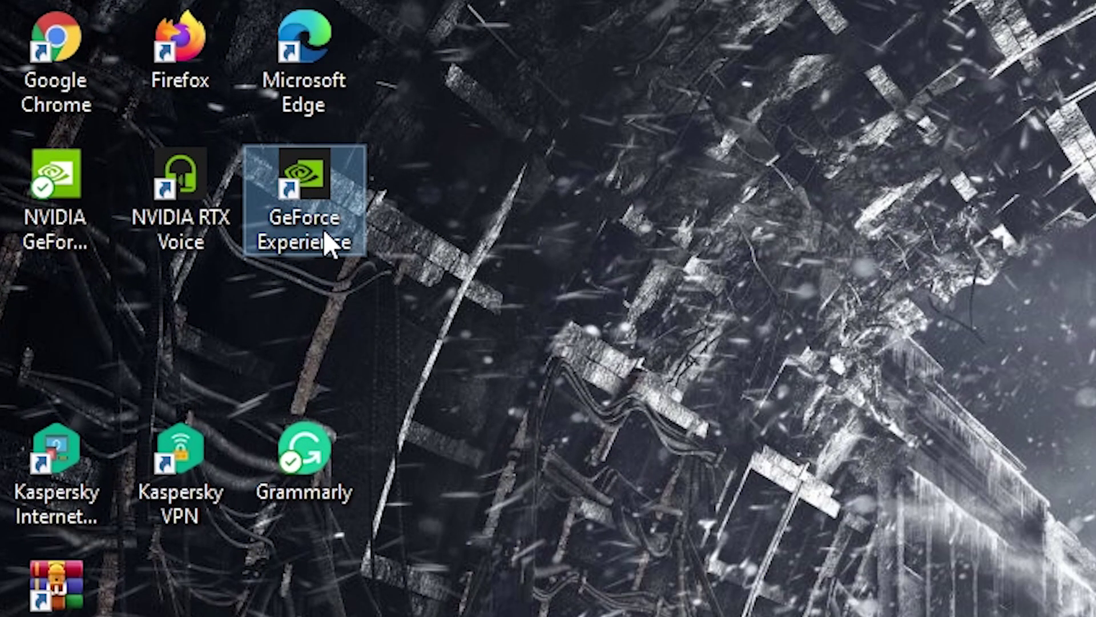
Launch GeForce Experience and check for a newer graphics driver in its Drivers section.
double_click(323, 232)
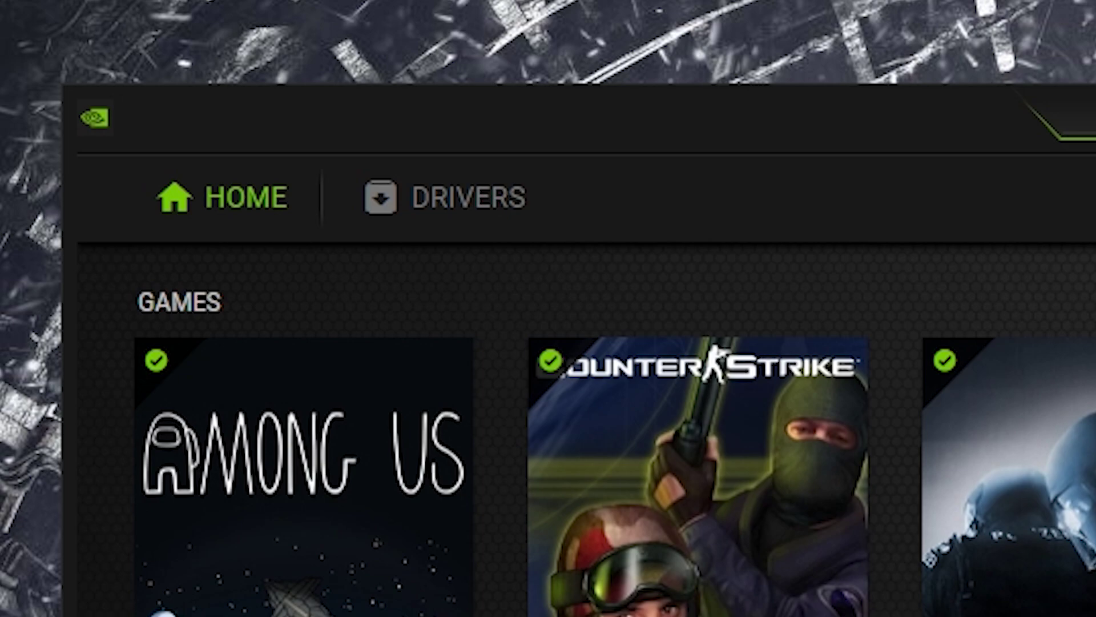
click(468, 211)
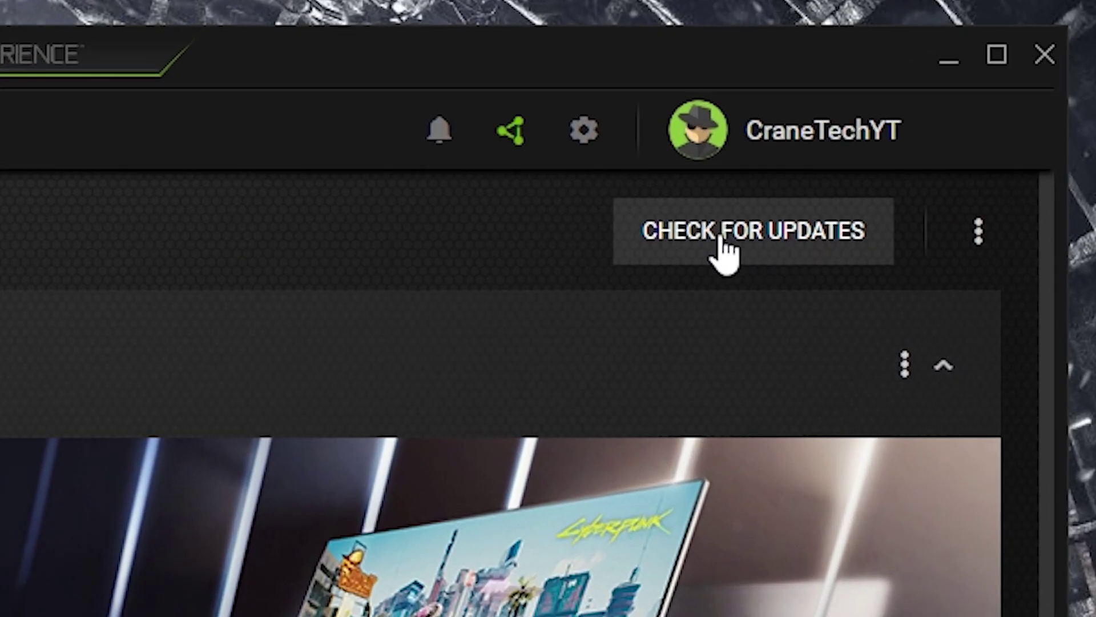
click(749, 232)
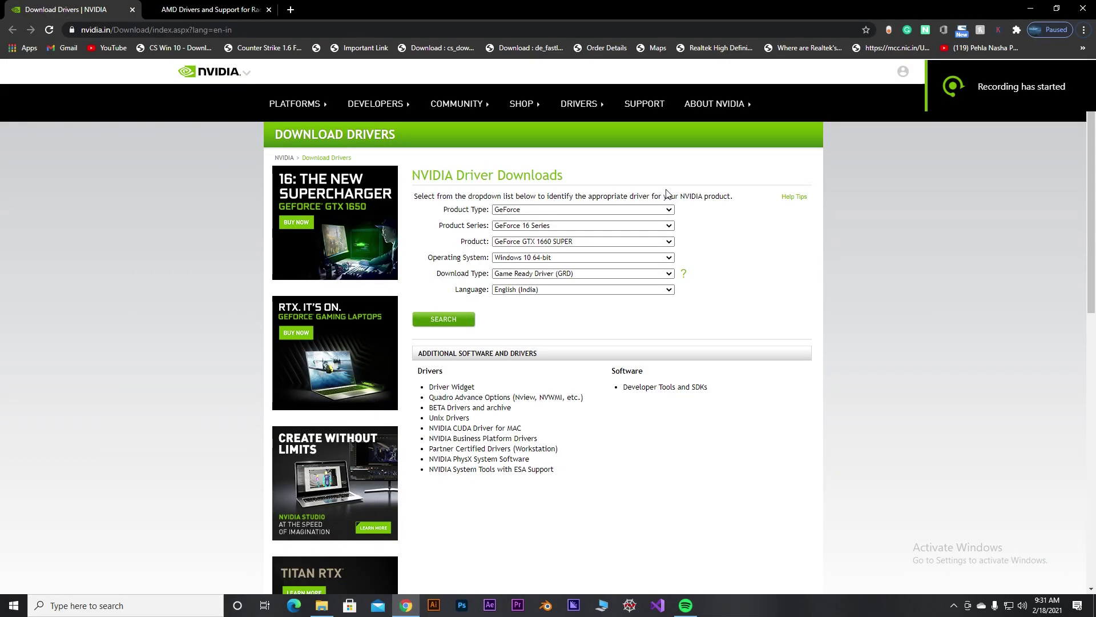
Search NVIDIA drivers for GeForce 16 Series GTX 1660 SUPER, Windows 10 64-bit, Game Ready Driver.
click(86, 29)
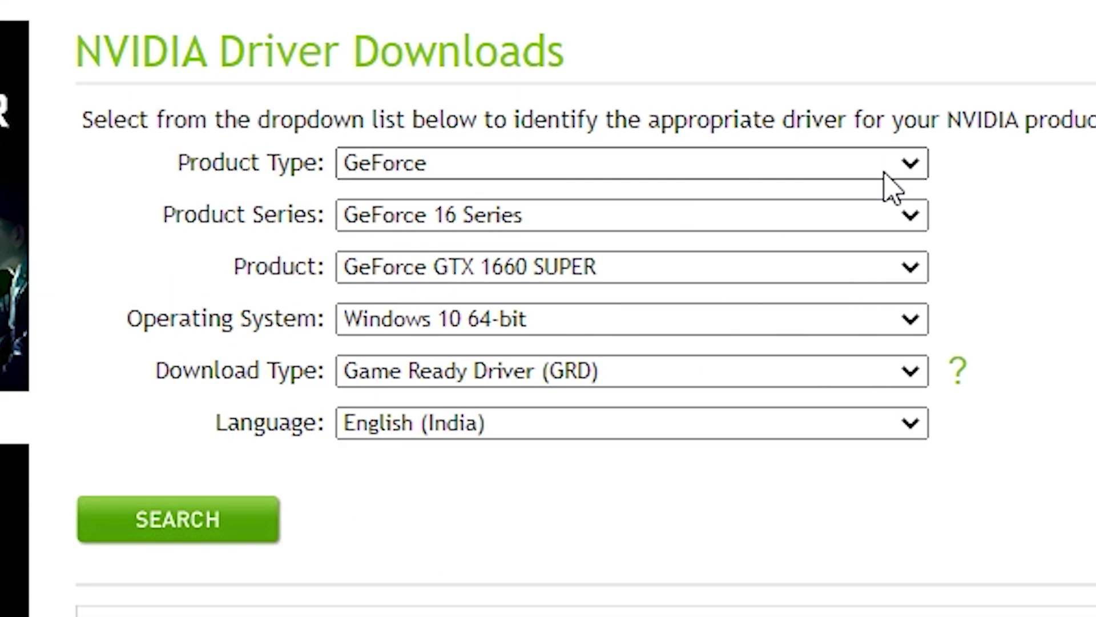
click(845, 169)
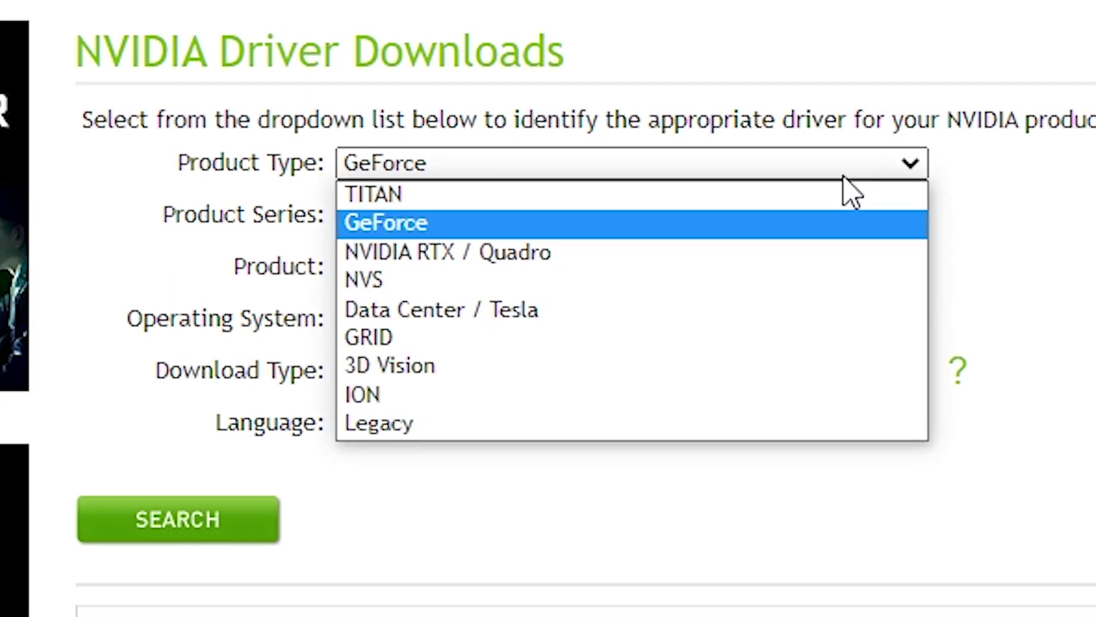
click(566, 224)
click(589, 218)
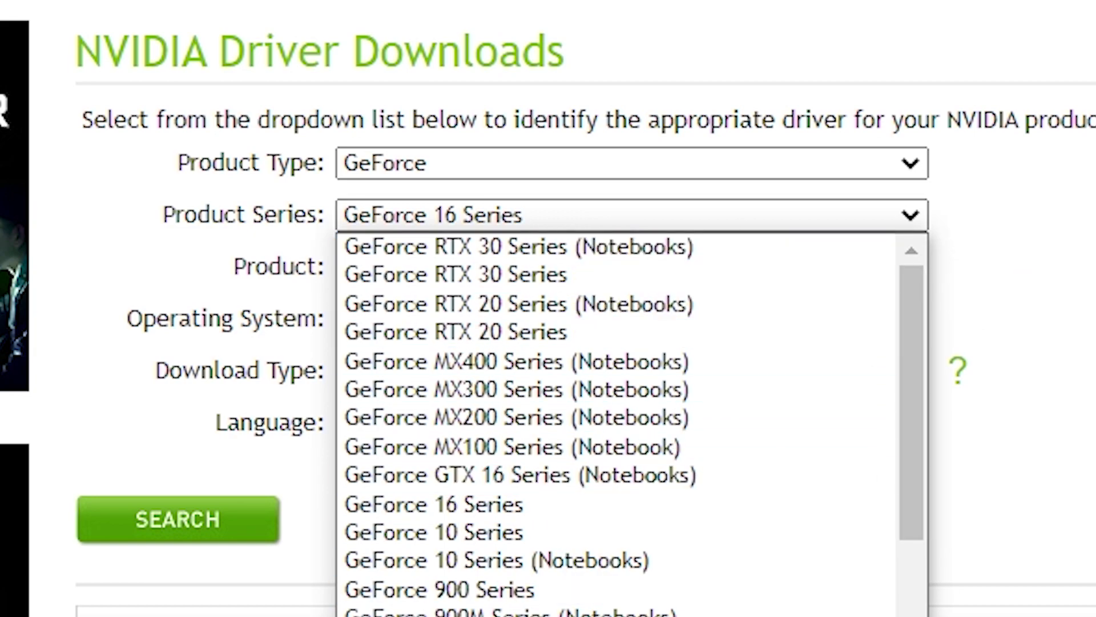
click(614, 213)
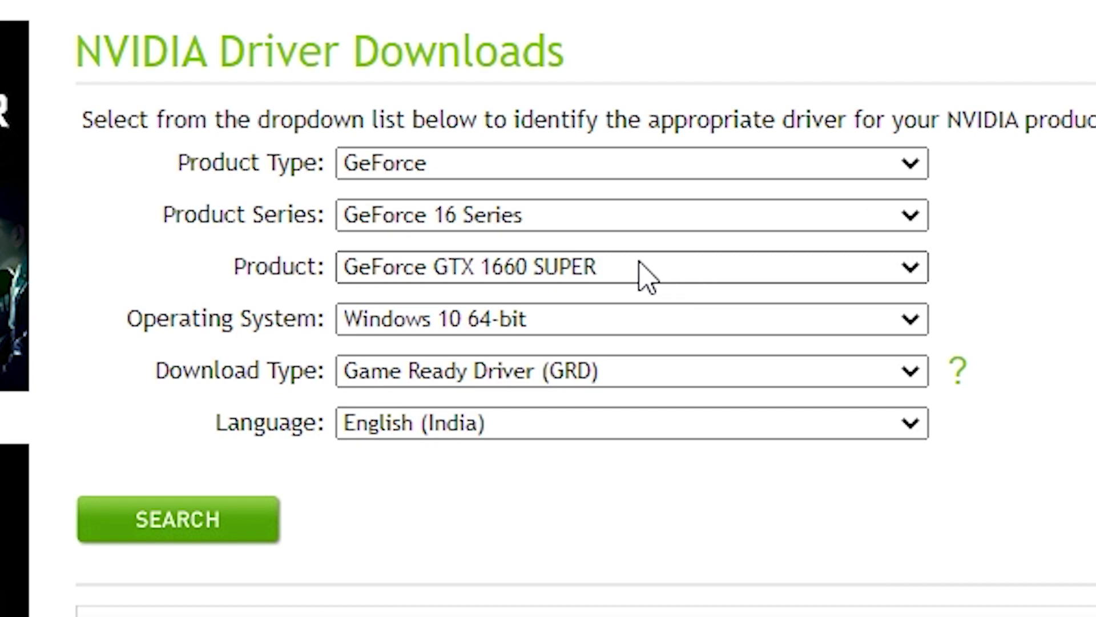
click(558, 281)
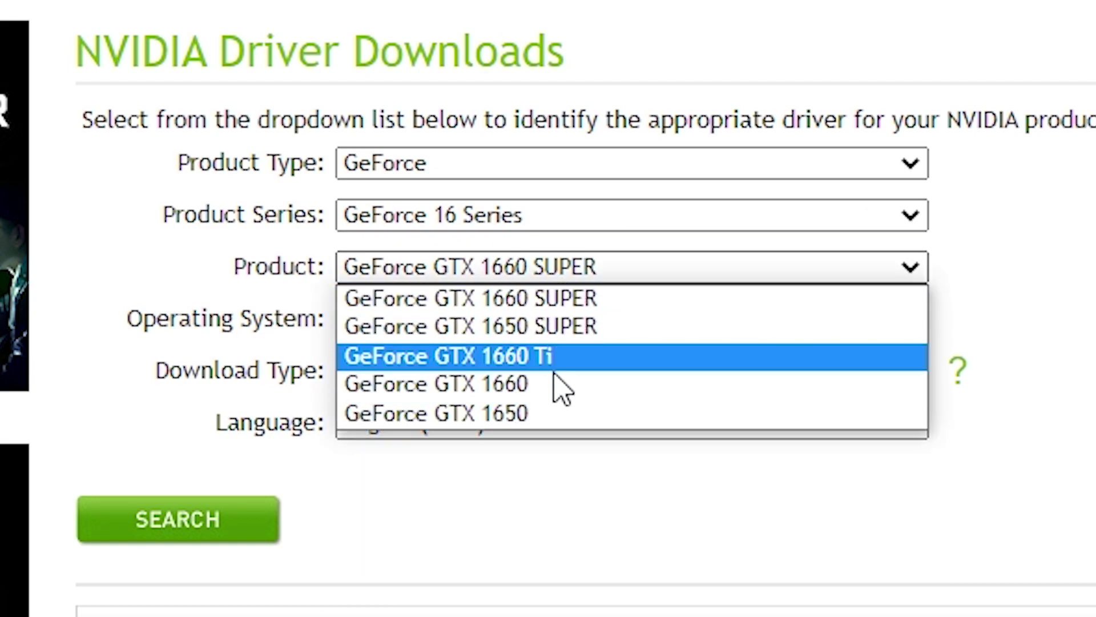
click(1030, 282)
click(648, 326)
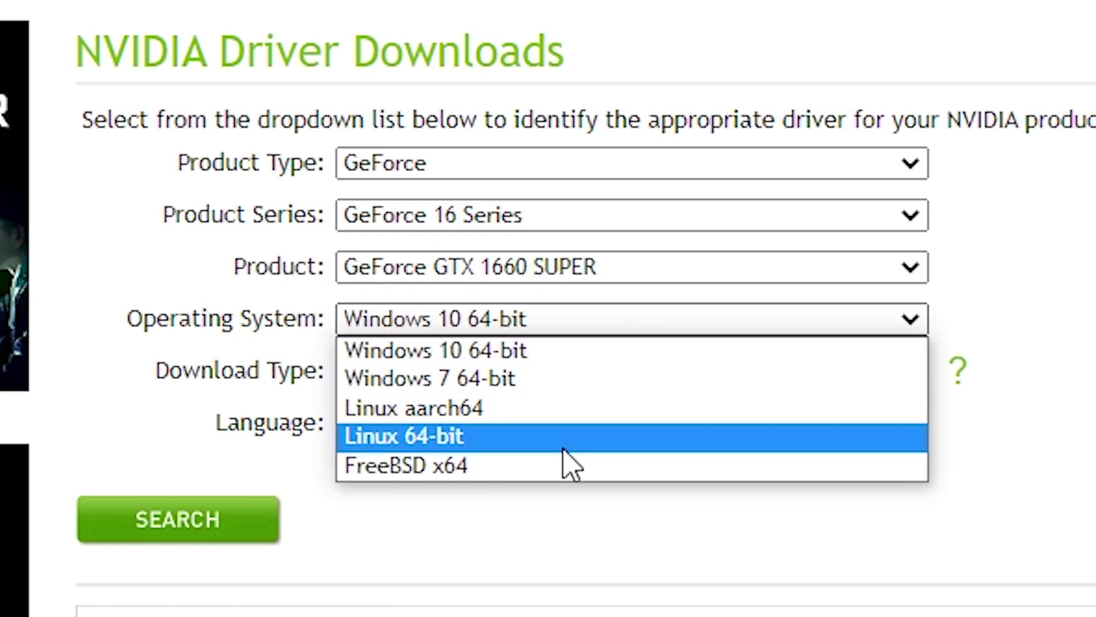
click(969, 315)
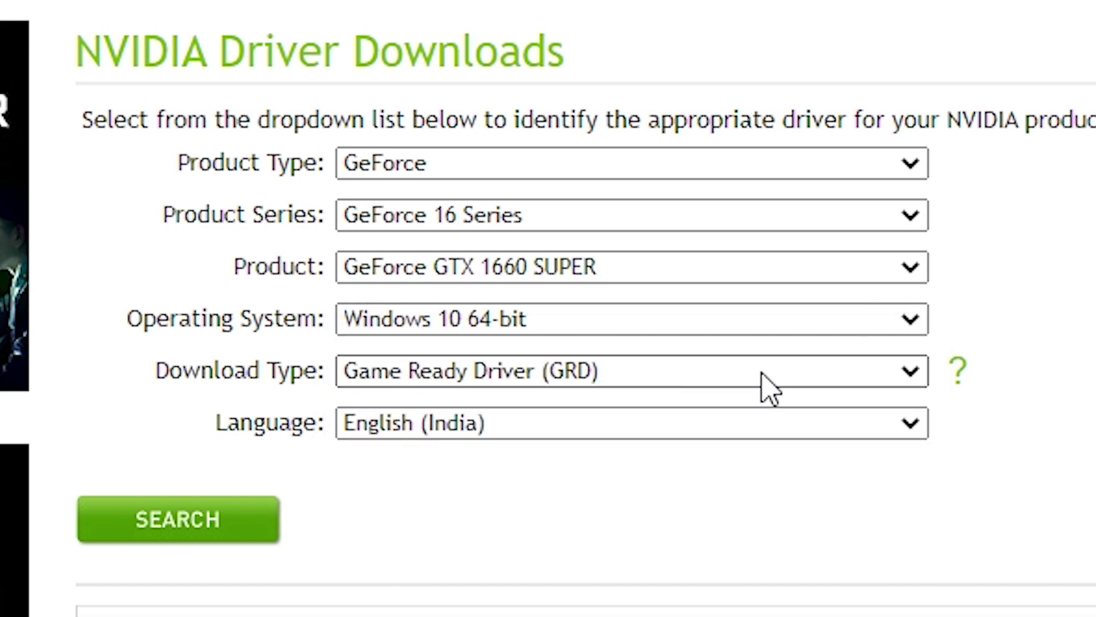
click(625, 376)
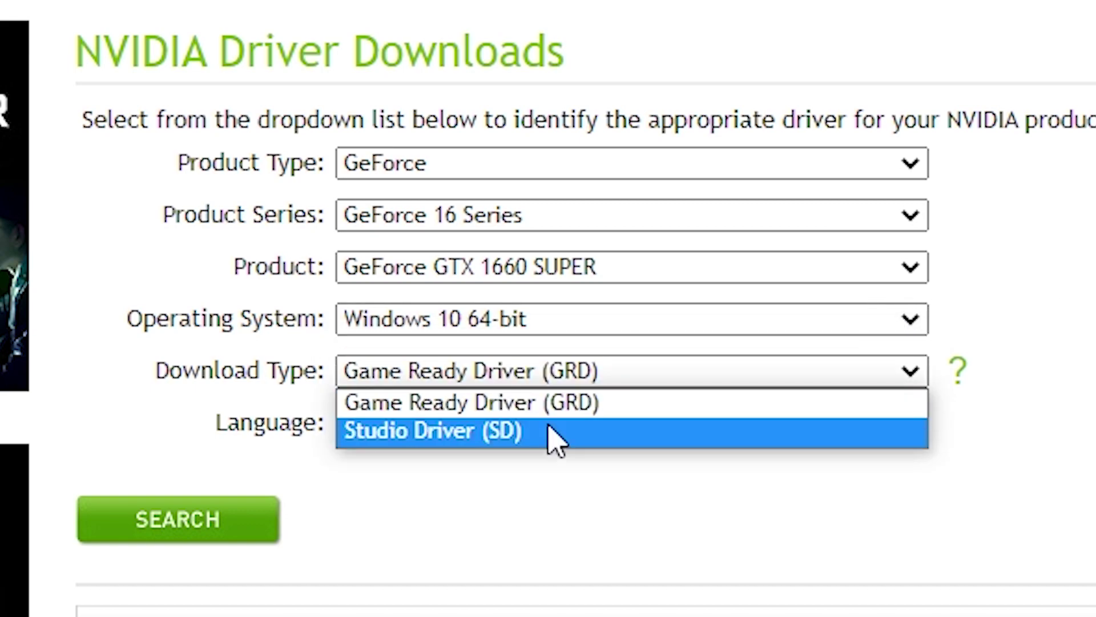
click(634, 374)
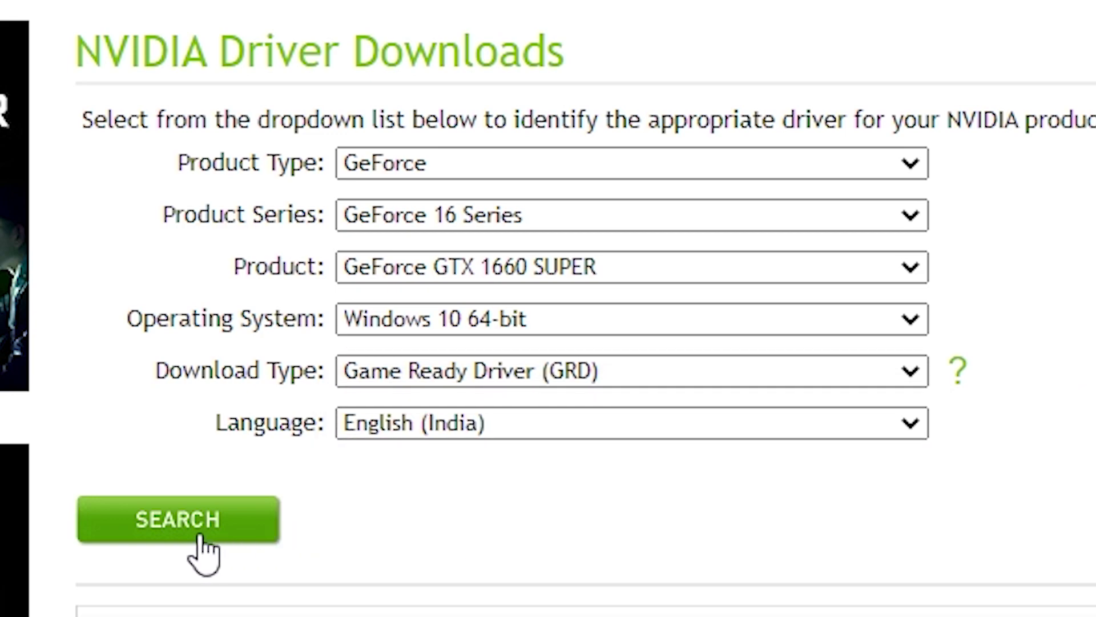
click(237, 528)
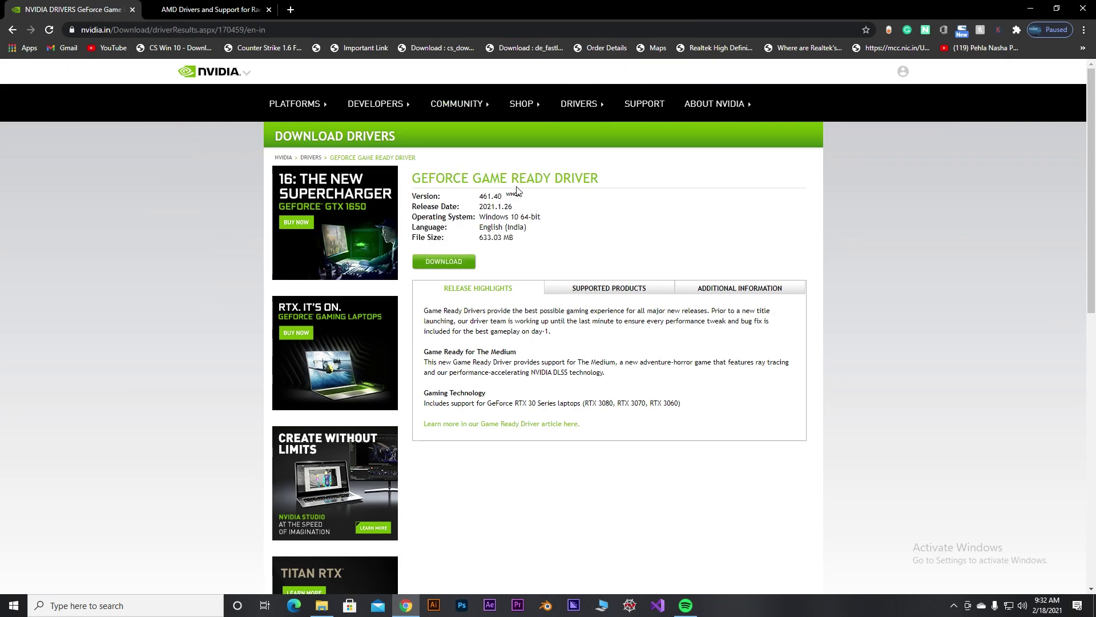
Close the NVIDIA tab and switch to the AMD Drivers and Support page.
click(209, 10)
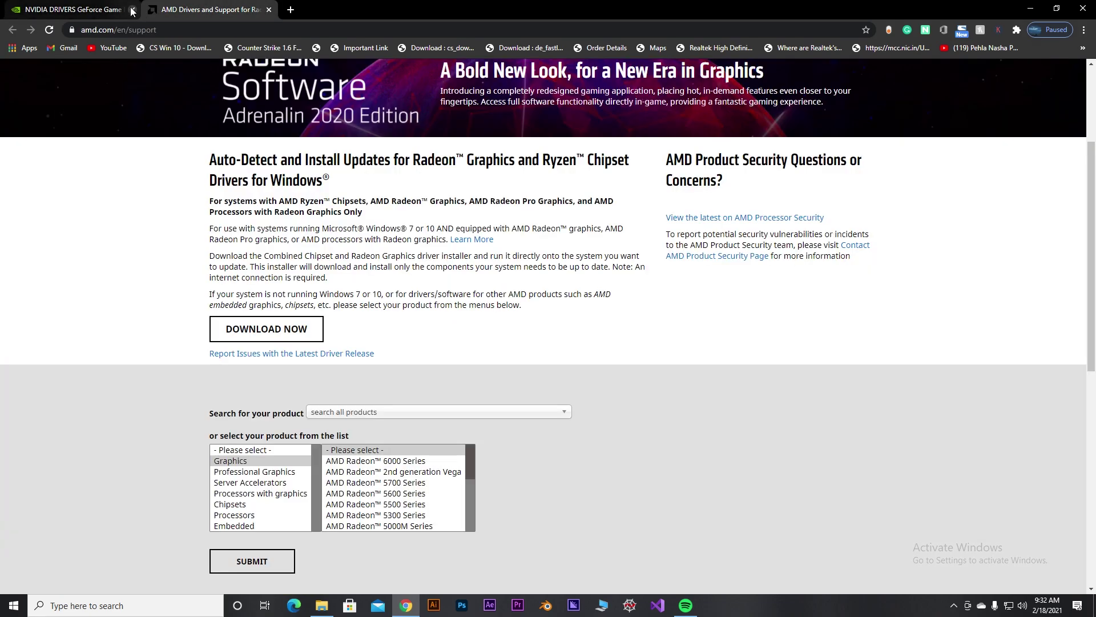
click(132, 10)
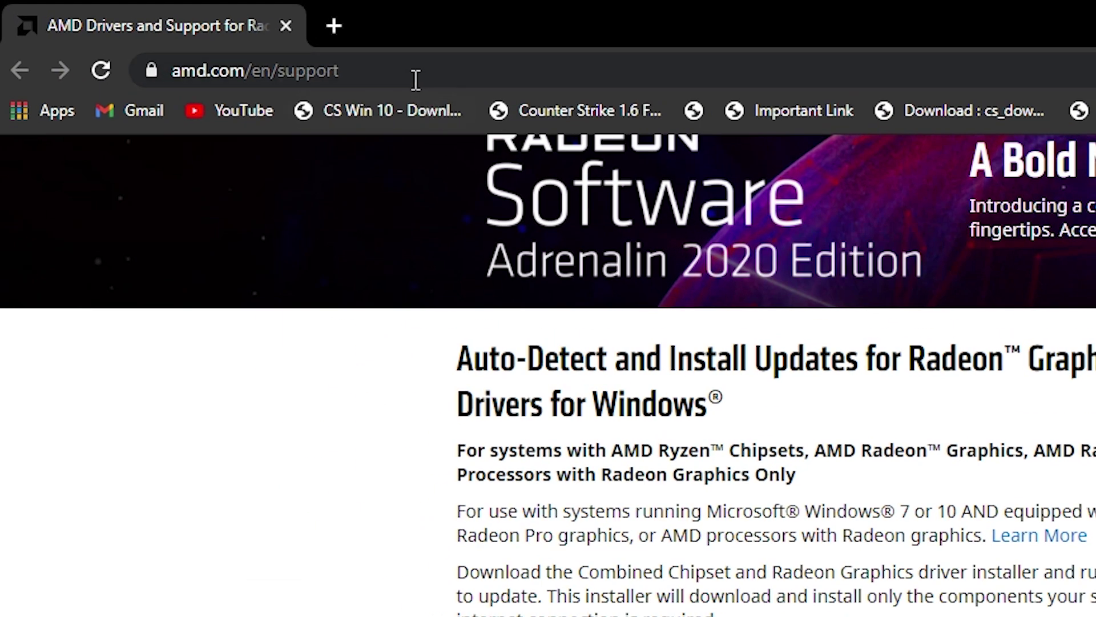
click(82, 31)
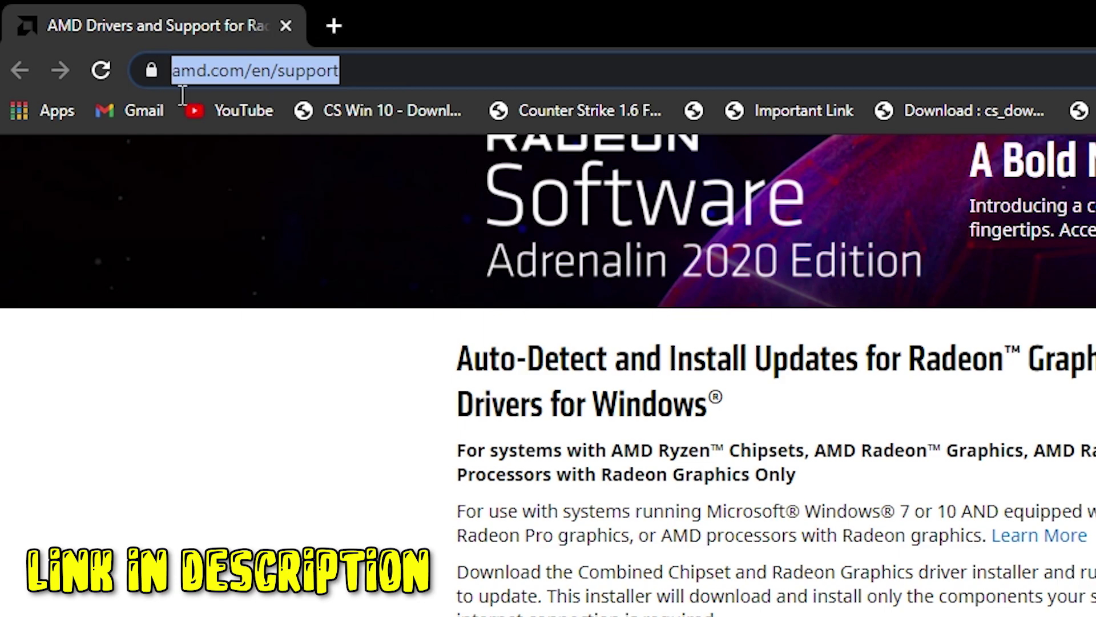
click(379, 89)
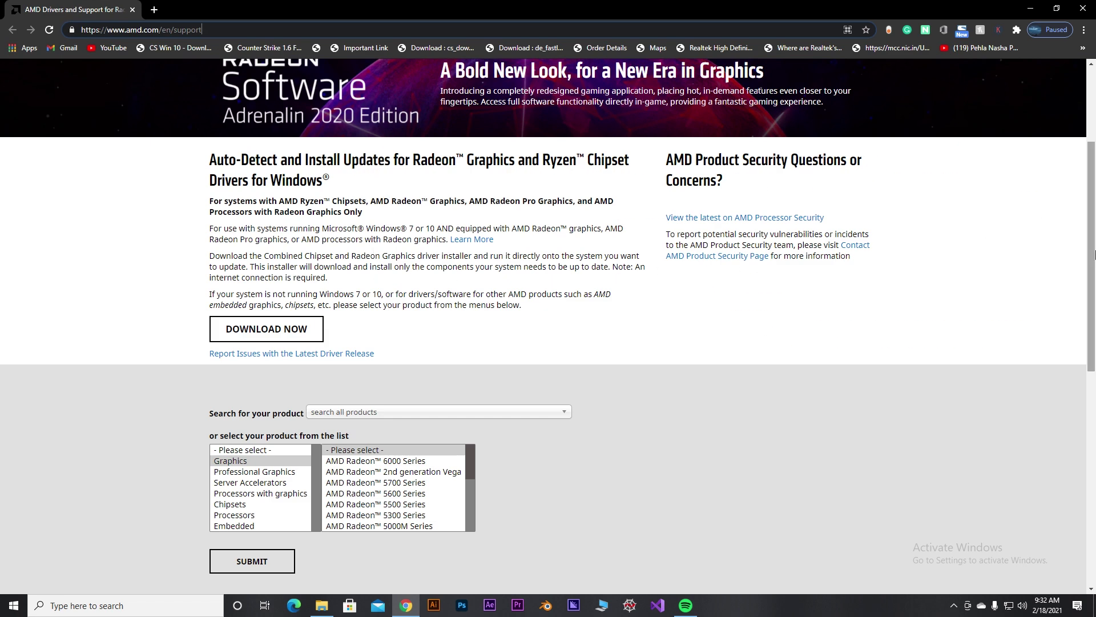
scroll(1090, 254, down, 2)
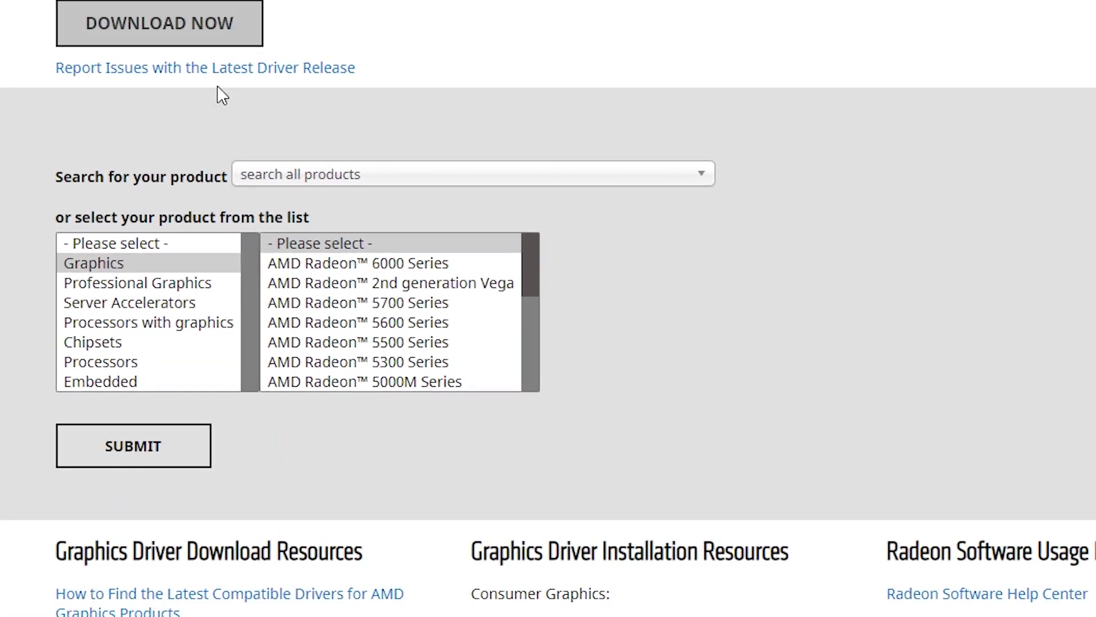
Browse AMD's Graphics category down to the Radeon RX 400 Series RX 480.
click(157, 264)
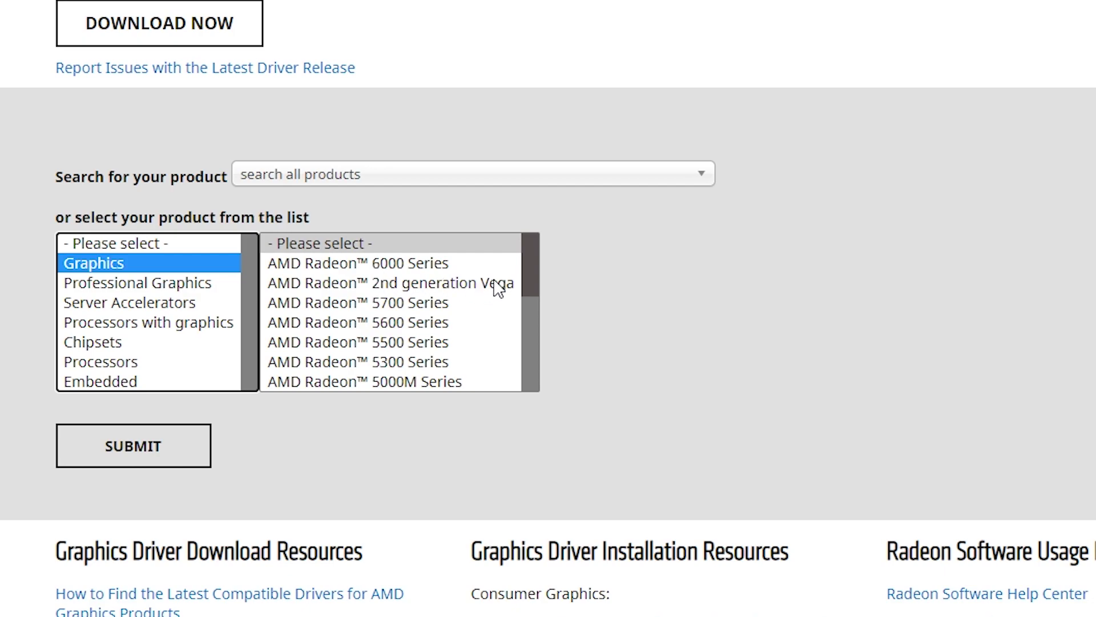
click(531, 308)
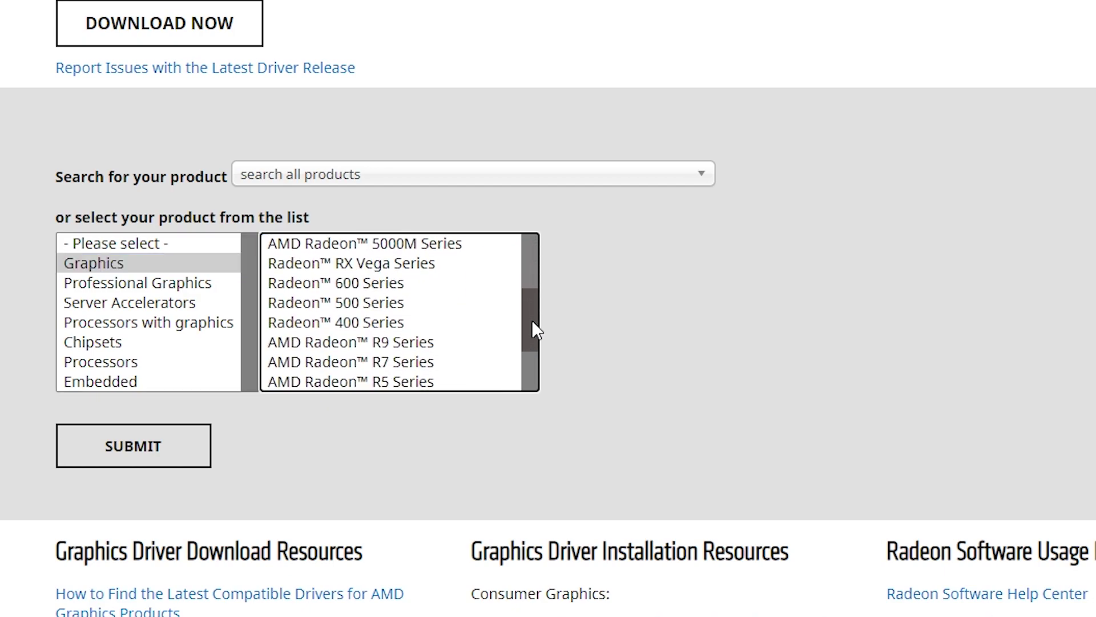
click(374, 283)
click(376, 322)
click(582, 263)
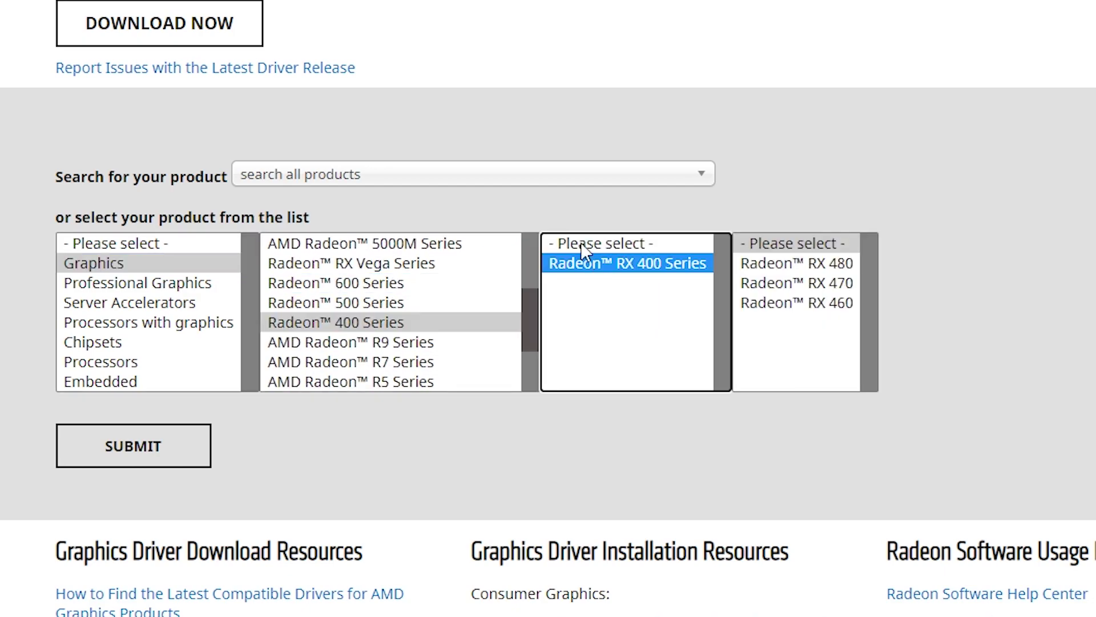
click(835, 263)
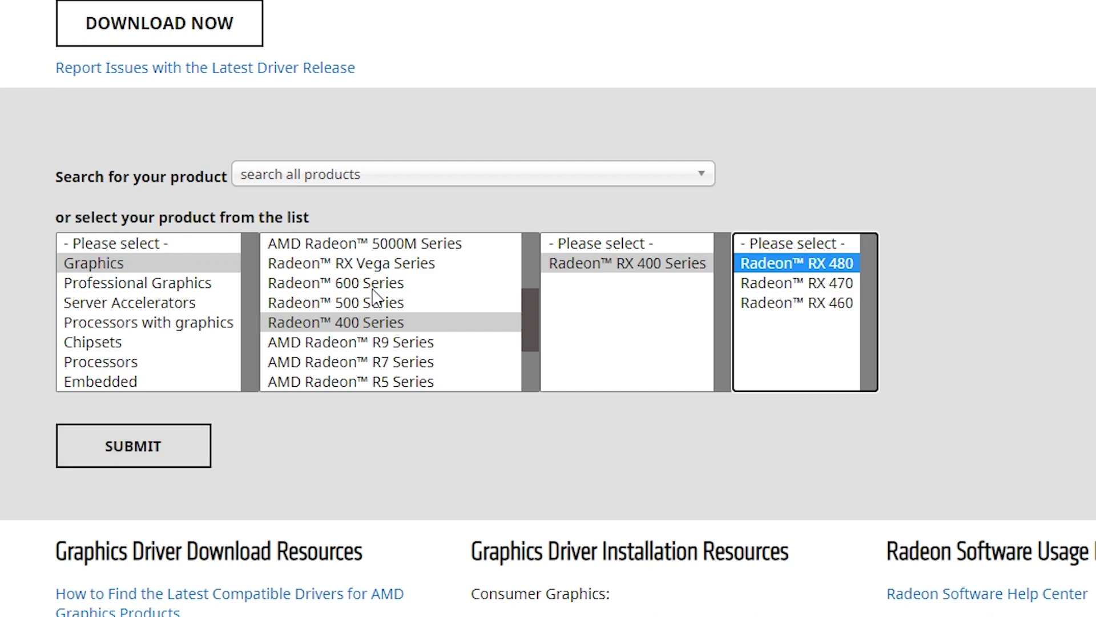
Select Processors with graphics > AMD Ryzen Processors > Ryzen 5 Desktop > 3400G and submit.
click(165, 323)
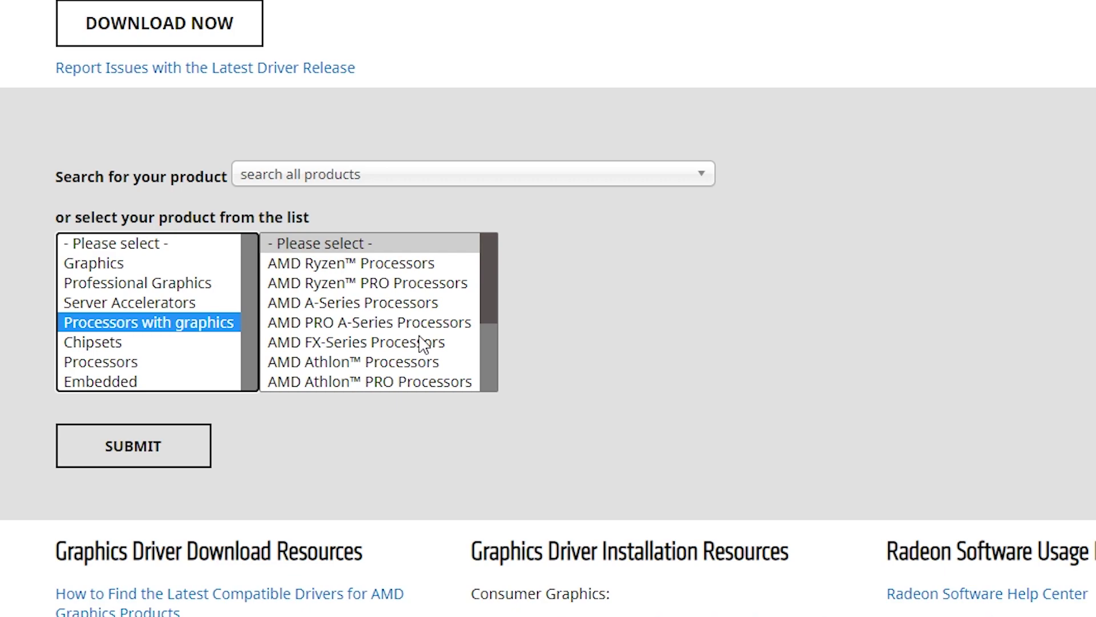
click(384, 284)
click(382, 263)
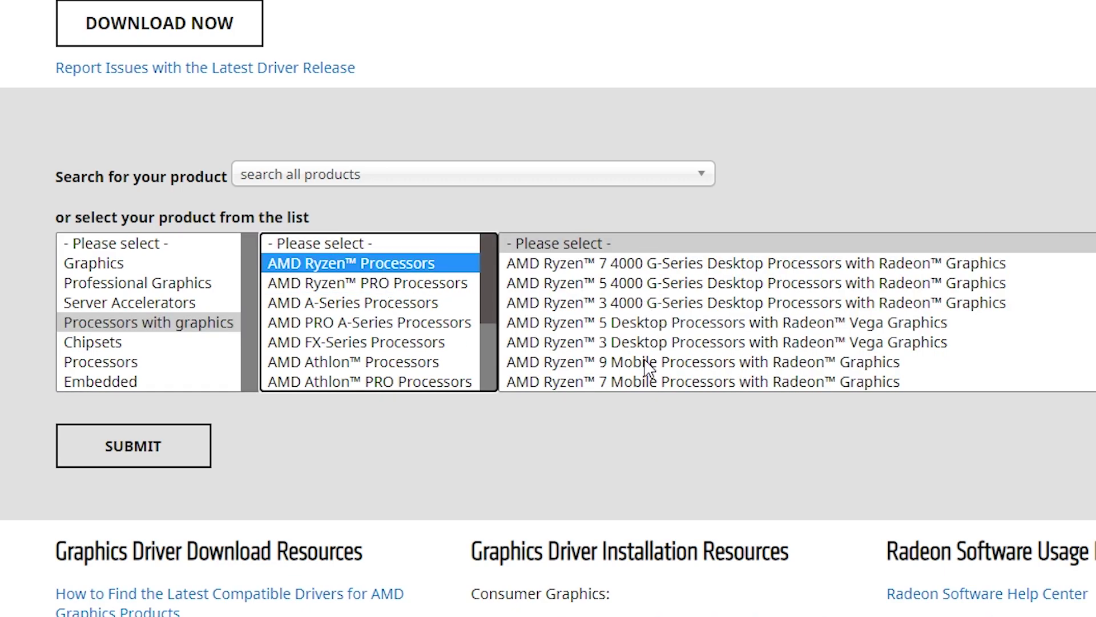
click(693, 323)
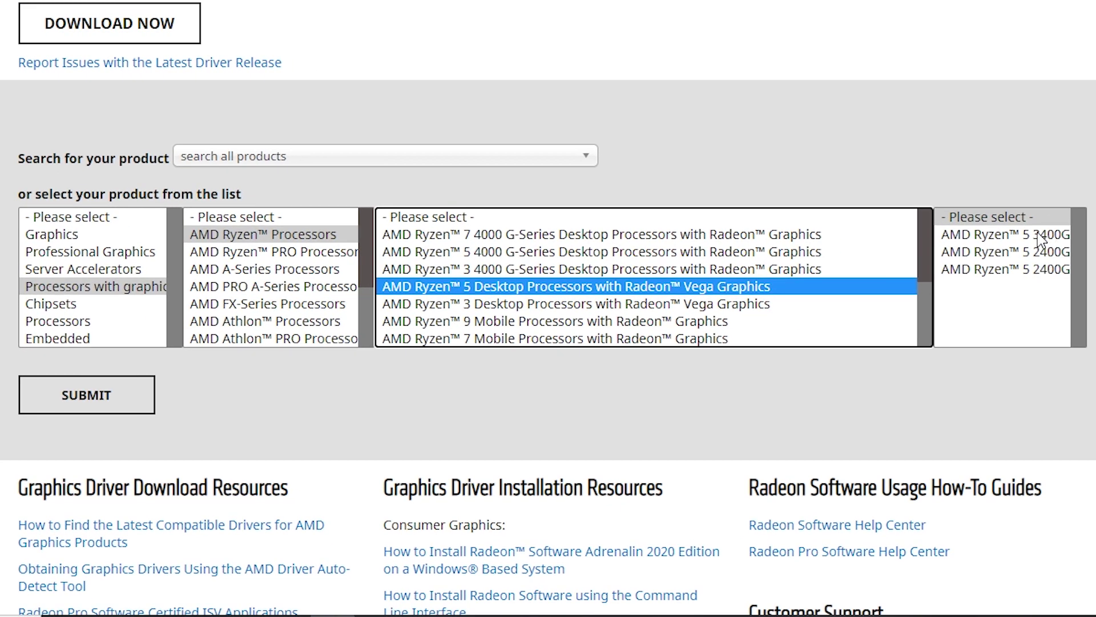
click(1038, 235)
click(1019, 253)
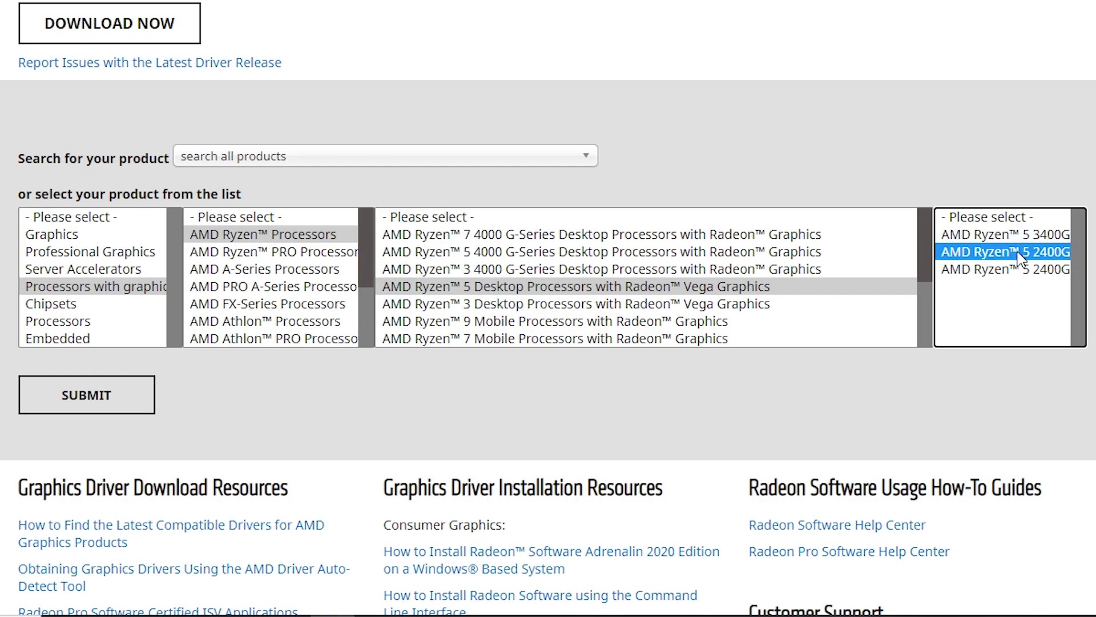
click(1022, 237)
click(94, 395)
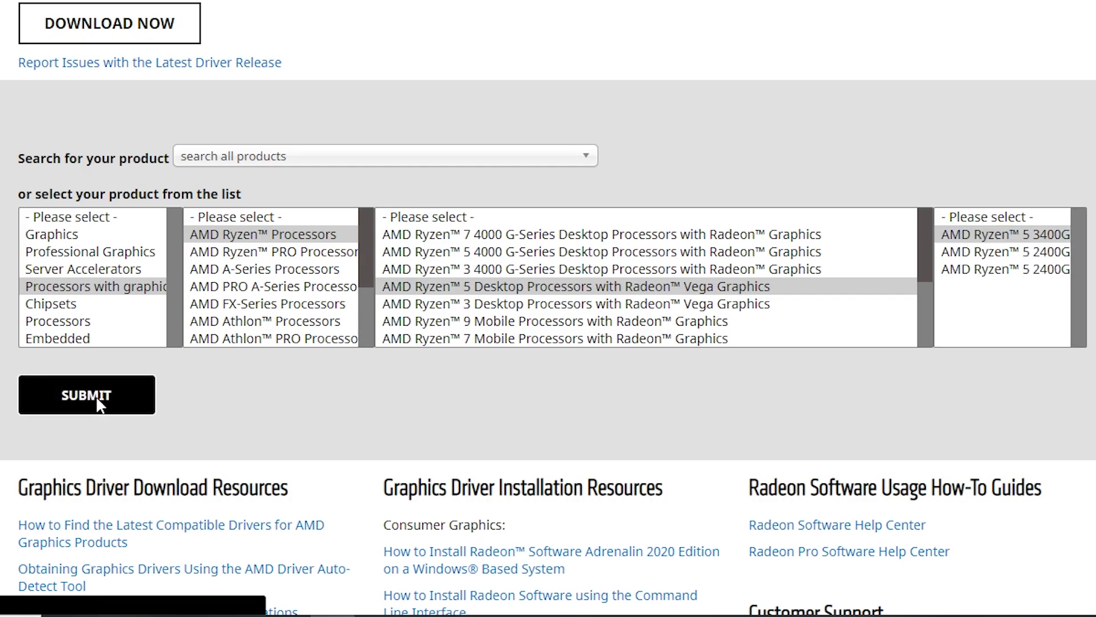
Download Radeon Software 20.12.1 from the Windows 10 64-Bit Edition driver list.
scroll(268, 297, down, 1)
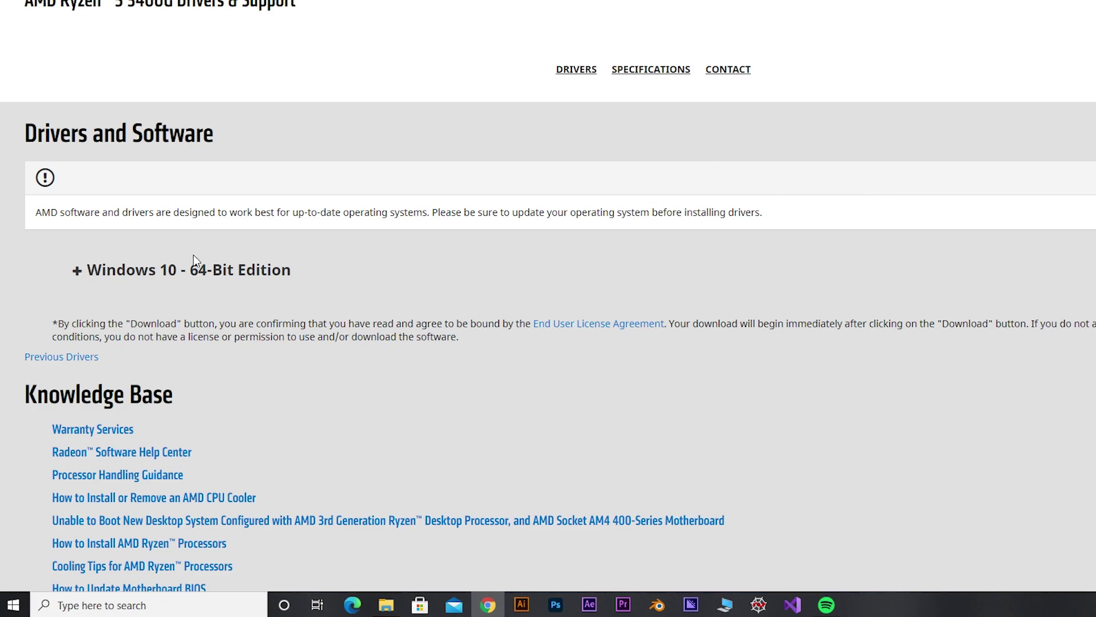
click(180, 271)
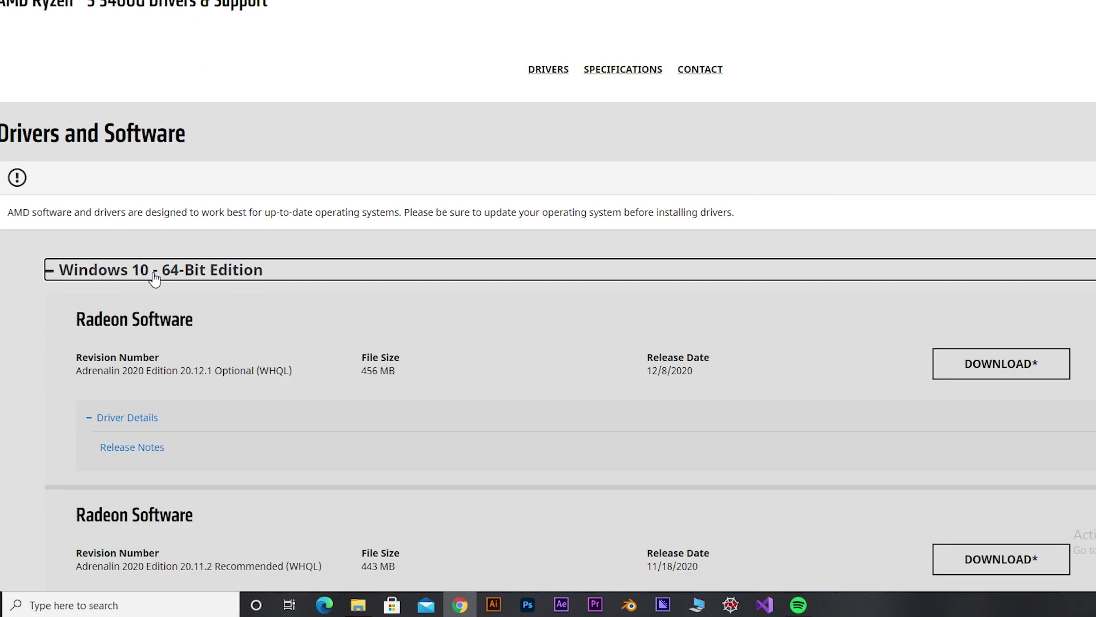
scroll(431, 355, down, 3)
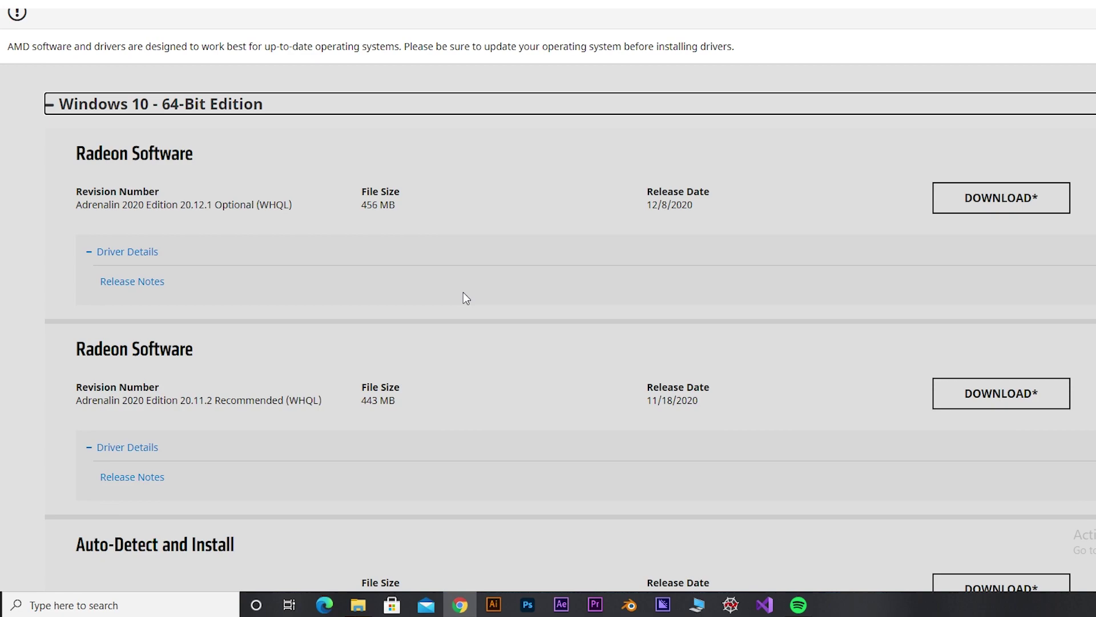
click(950, 204)
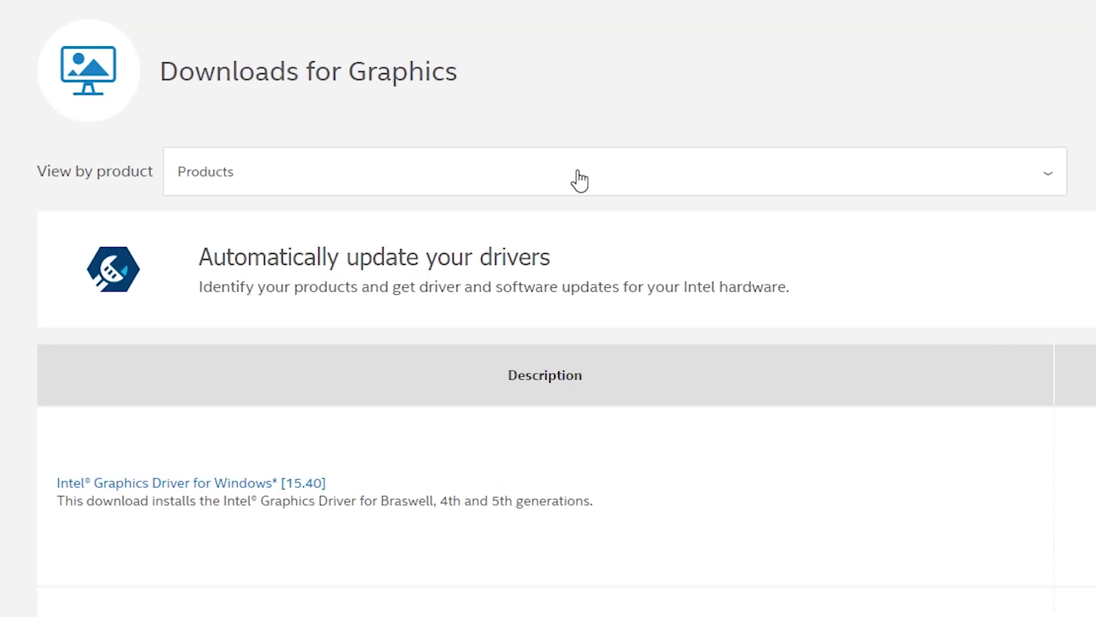
Check This PC, then pick Intel HD Graphics Family > Intel HD Graphics 5500 downloads.
click(400, 236)
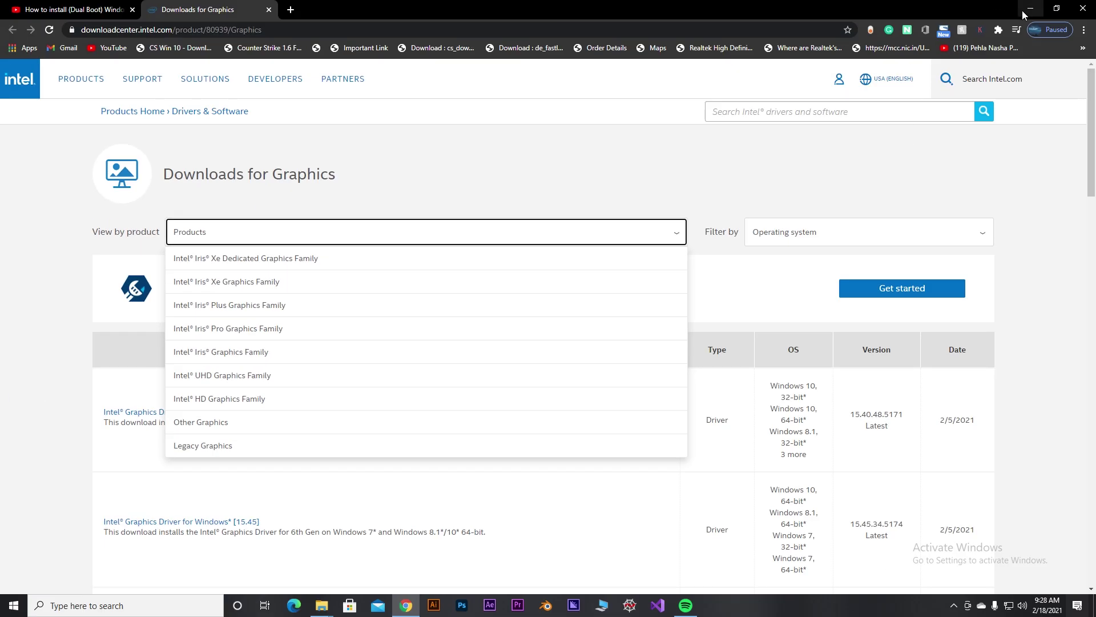
click(1026, 11)
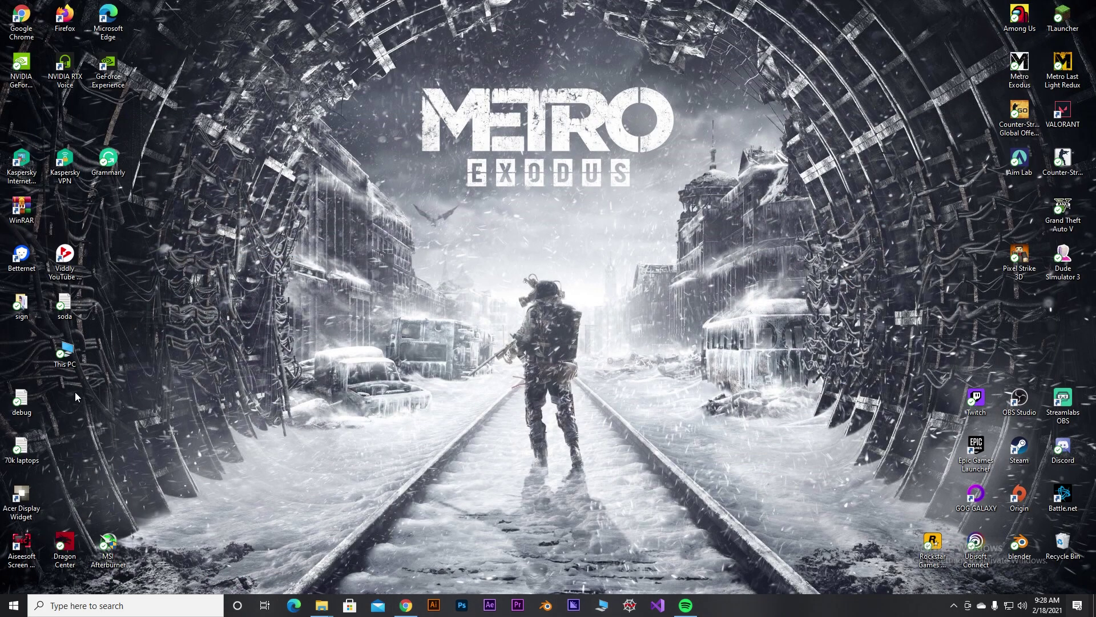
double_click(68, 354)
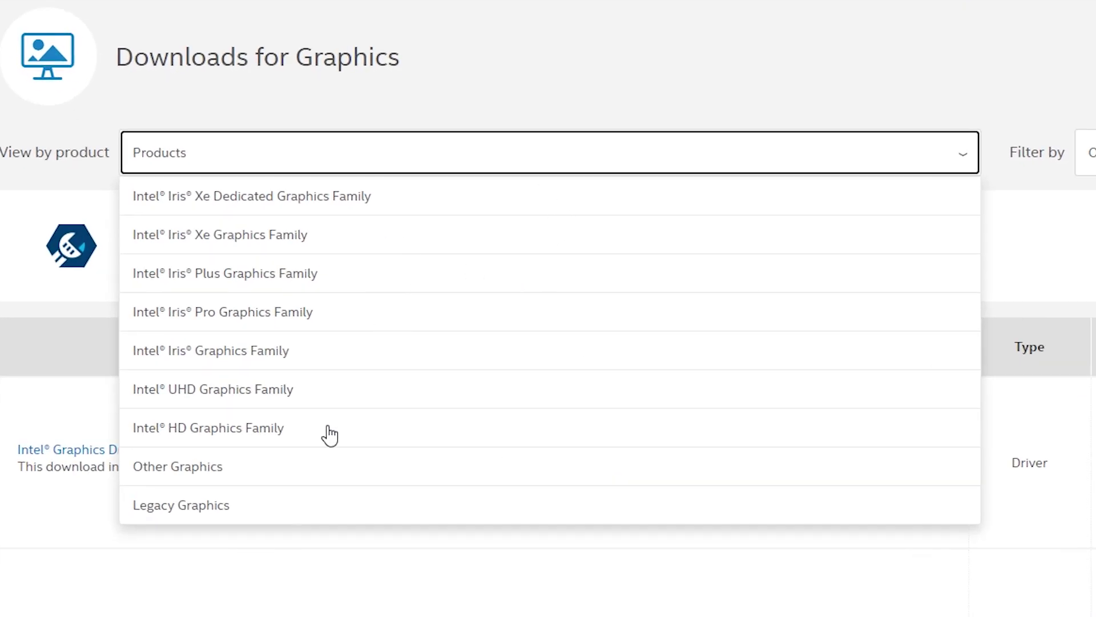
click(329, 434)
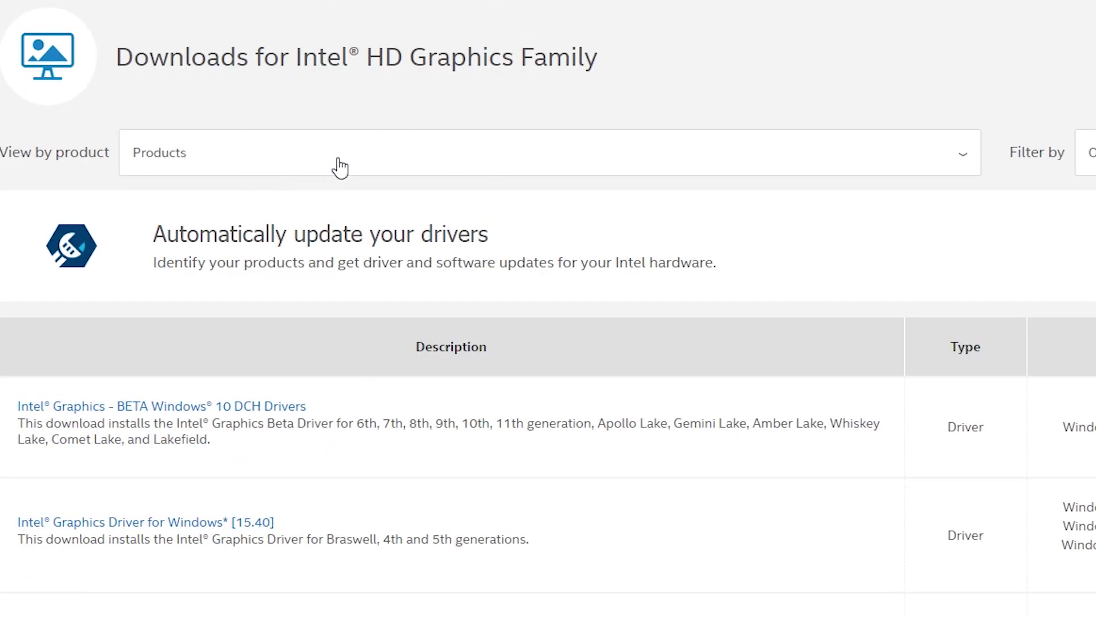
click(340, 167)
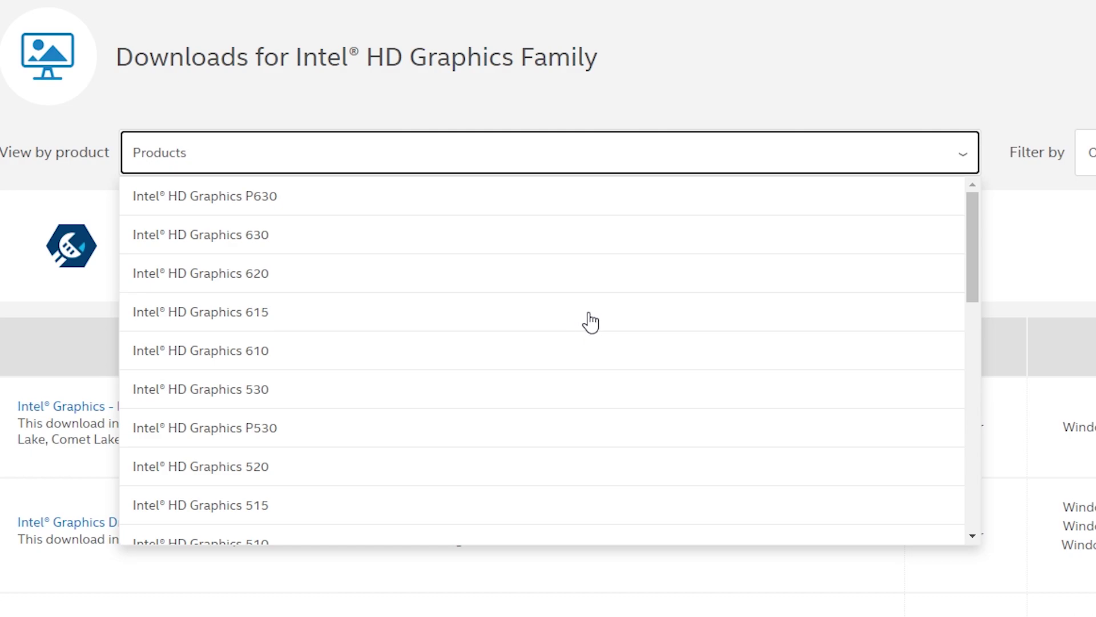
drag(971, 237, 990, 359)
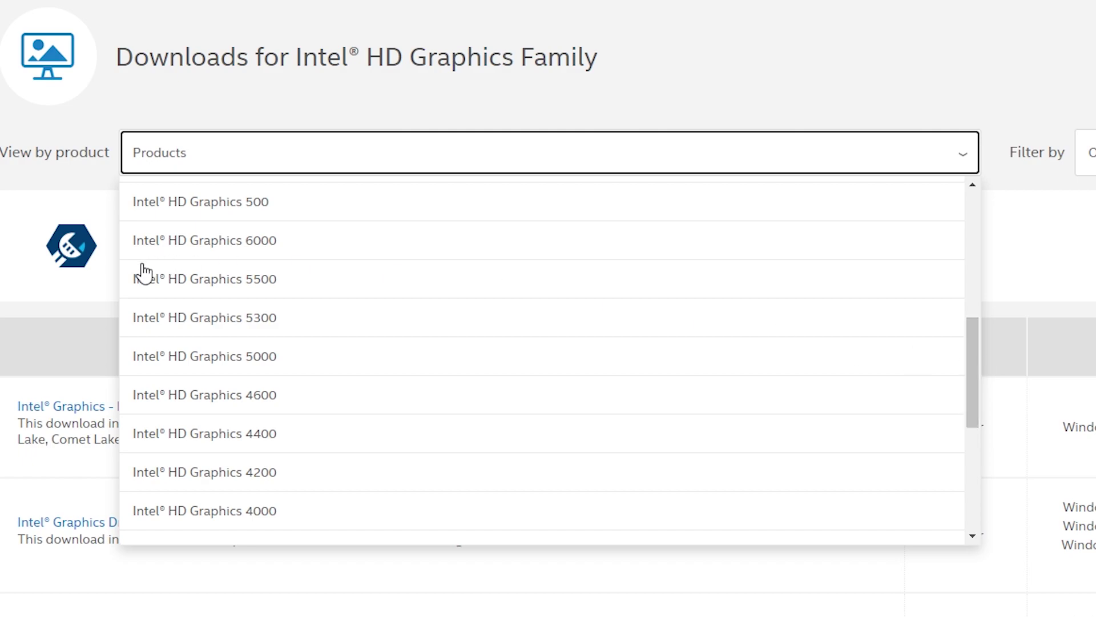
click(325, 291)
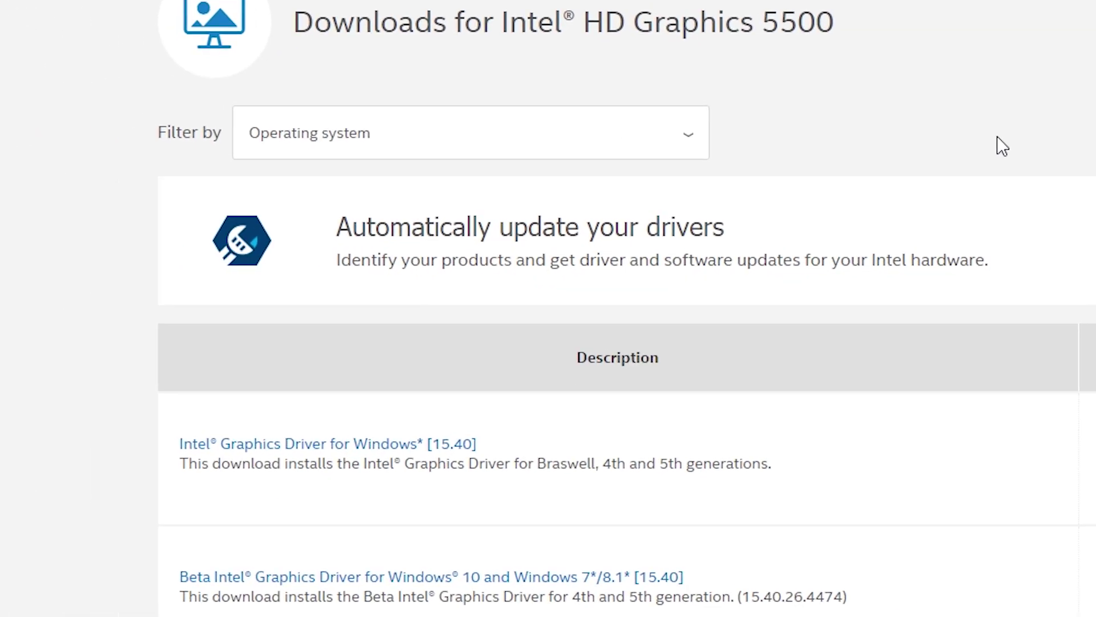
Filter to Windows 10 64-bit and download Graphics Driver 15.40's win64_15.40.5171.exe.
click(524, 140)
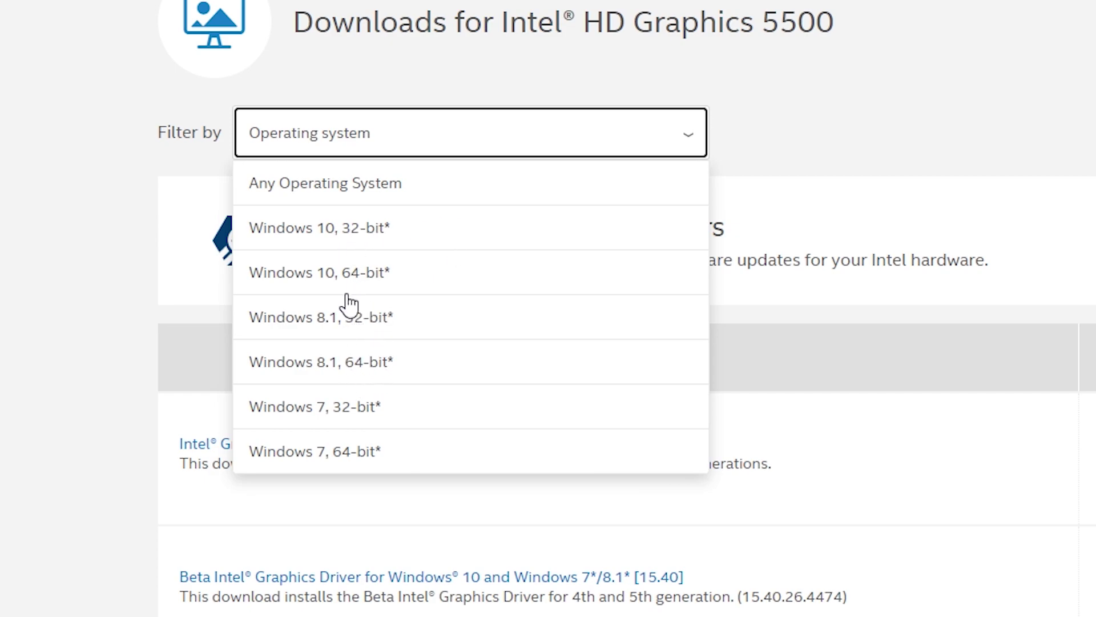
click(398, 285)
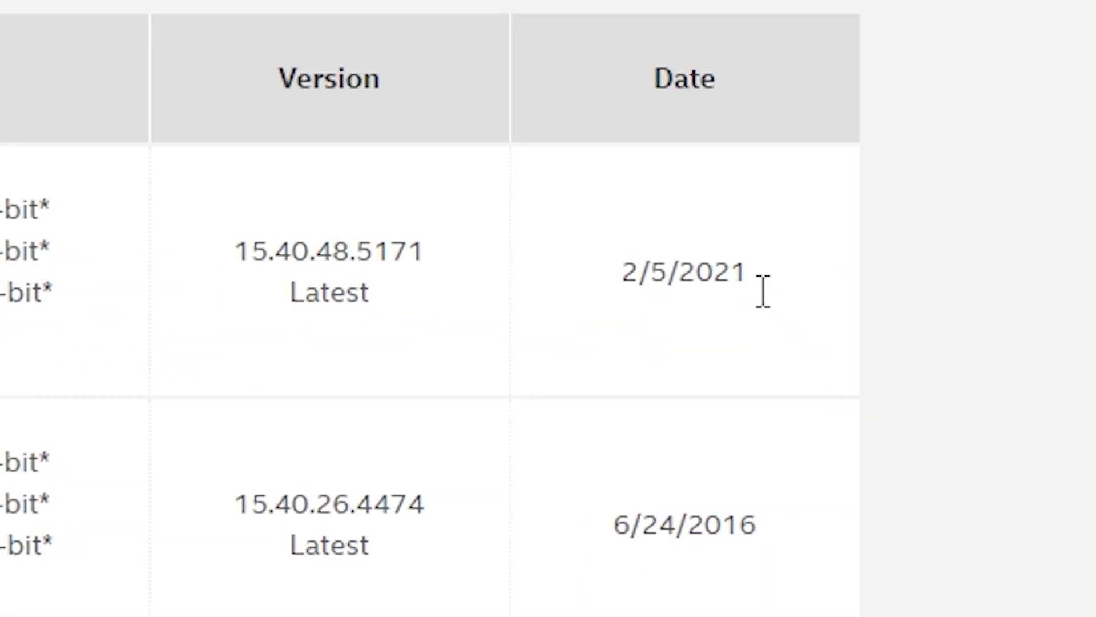
drag(1058, 415, 996, 409)
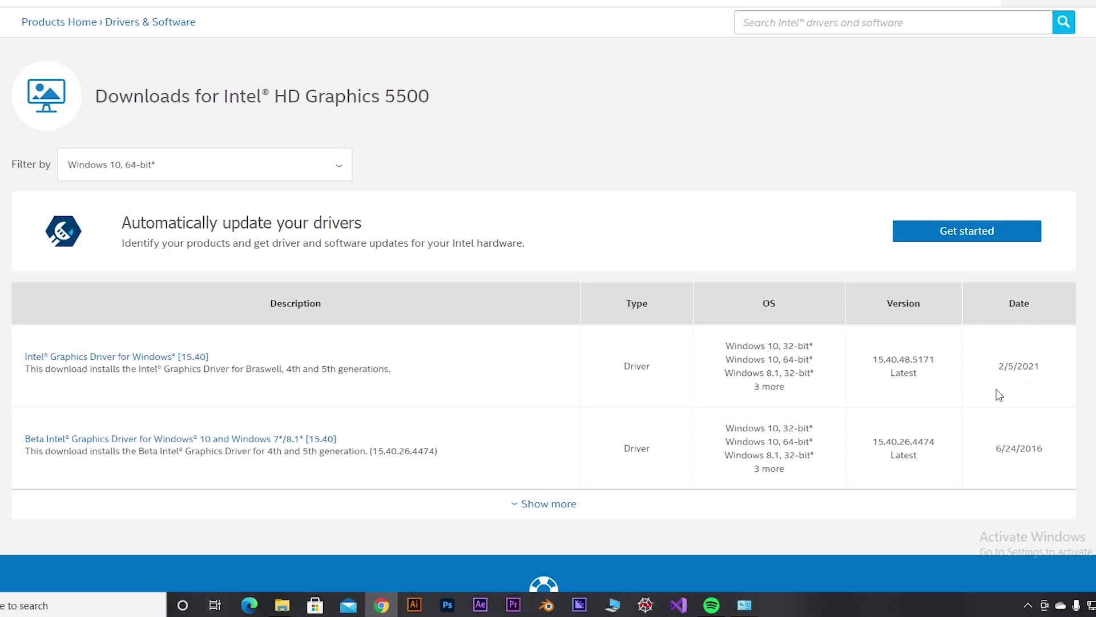
click(124, 358)
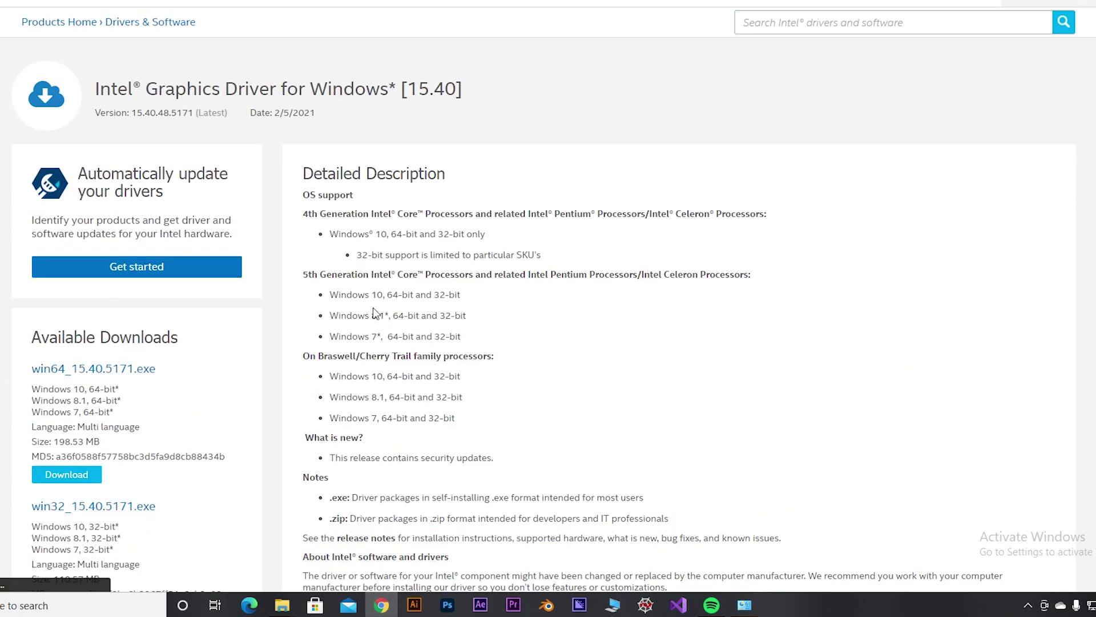
scroll(759, 171, down, 3)
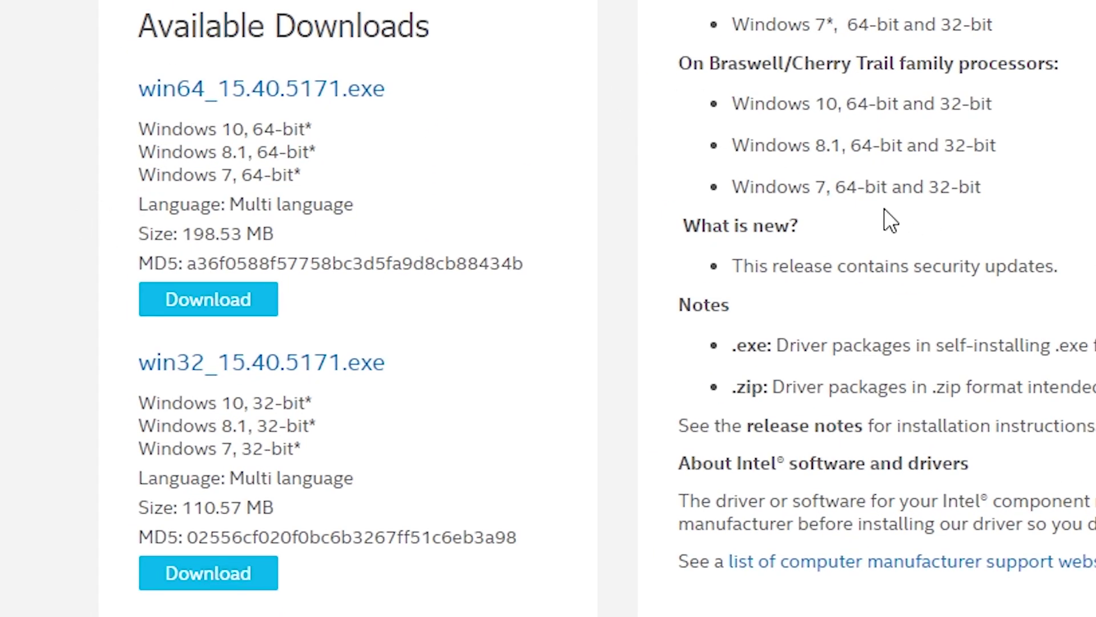
click(212, 303)
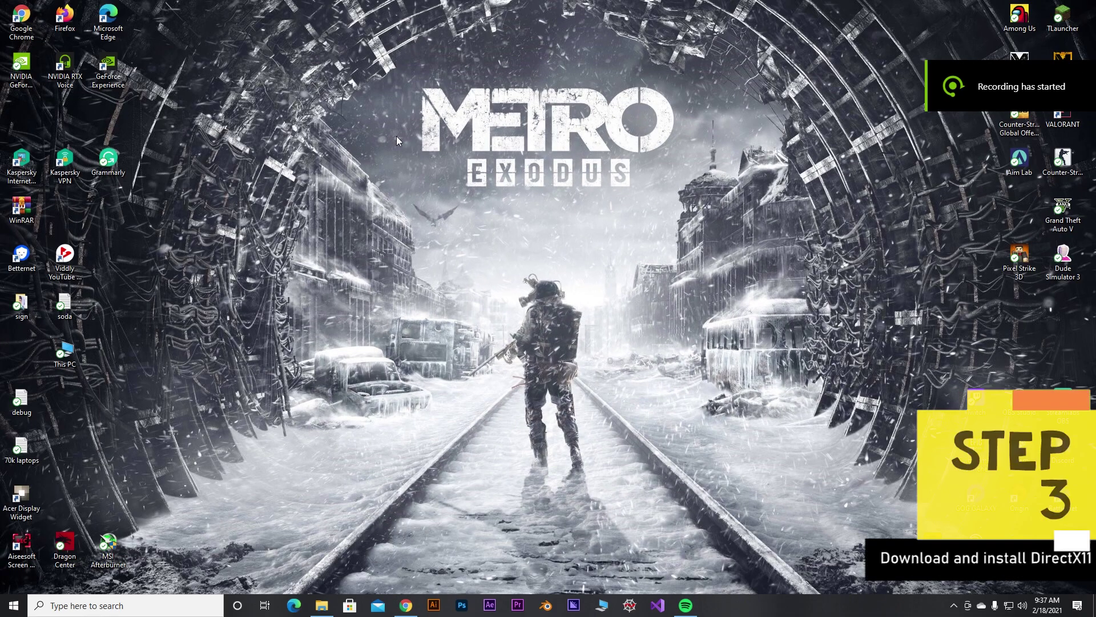
Refresh the desktop and bring back Chrome's LO4D DirectX 11 download page.
right_click(397, 136)
click(513, 165)
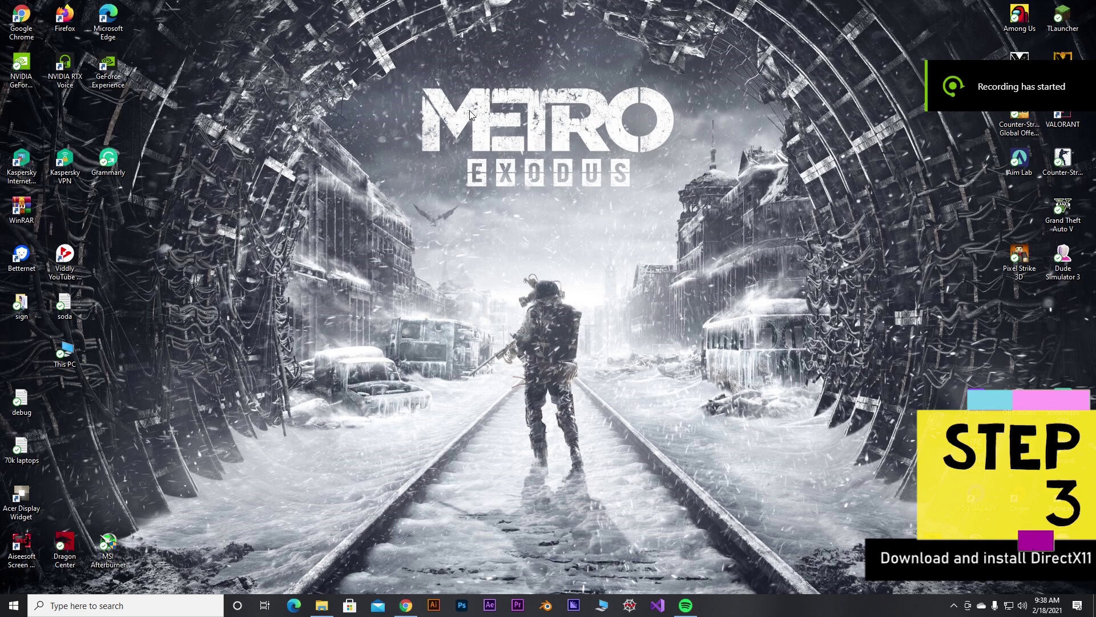
drag(405, 121, 628, 379)
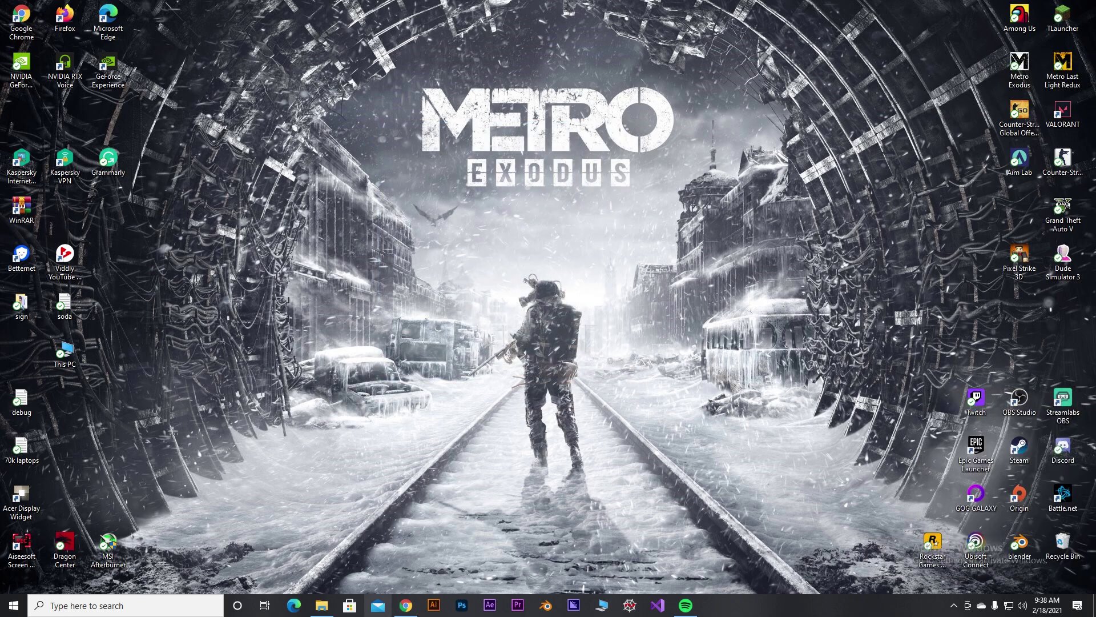
mouse_move(409, 609)
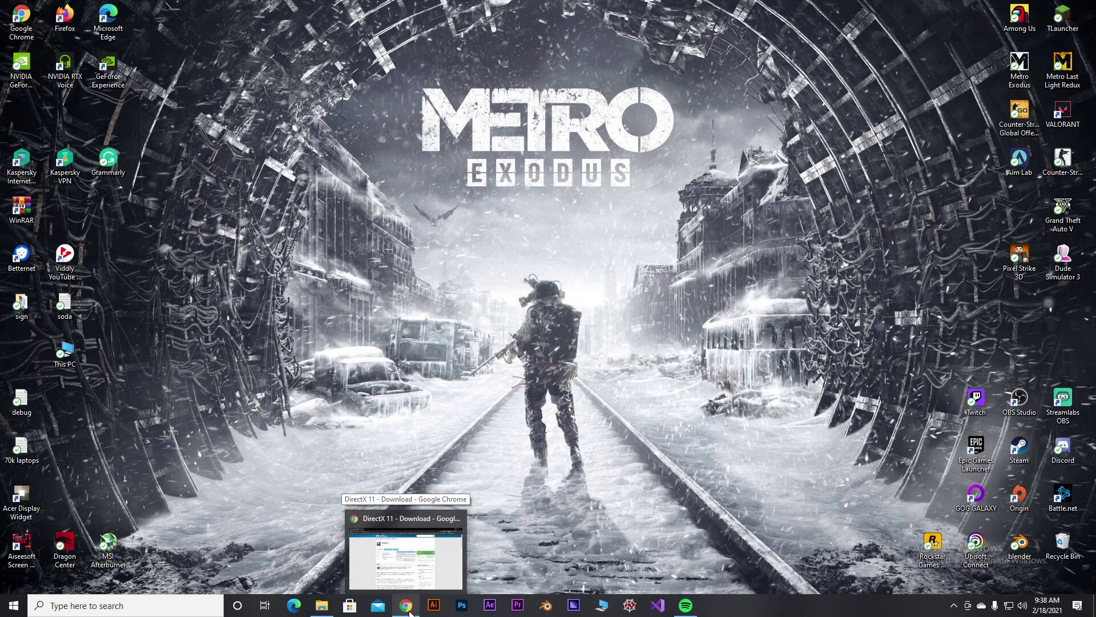
click(409, 610)
drag(196, 30, 118, 34)
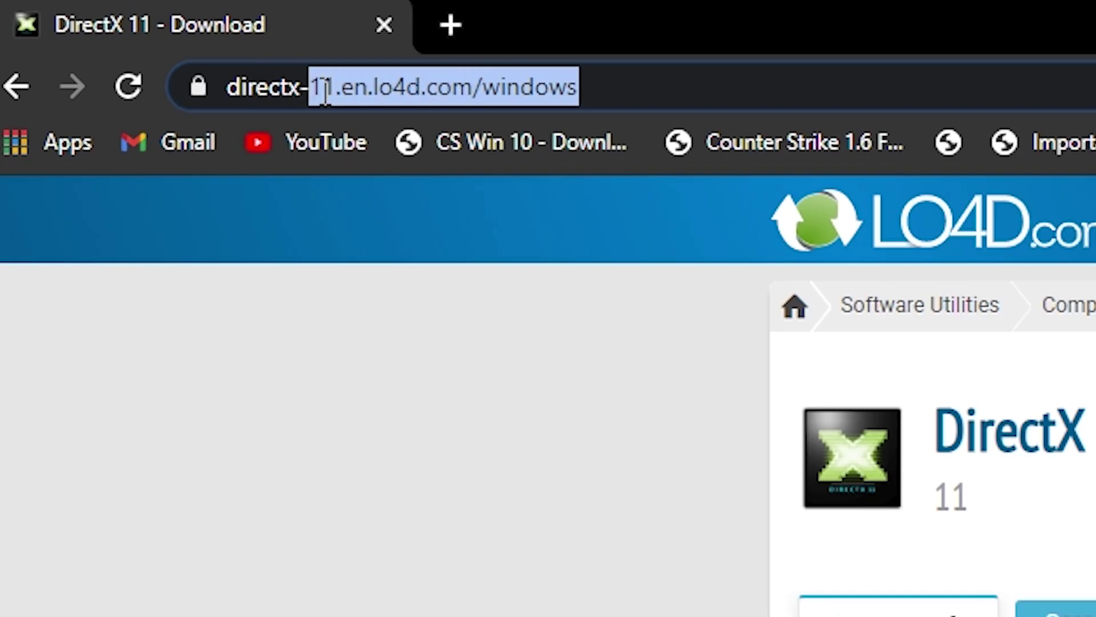
drag(342, 105, 245, 108)
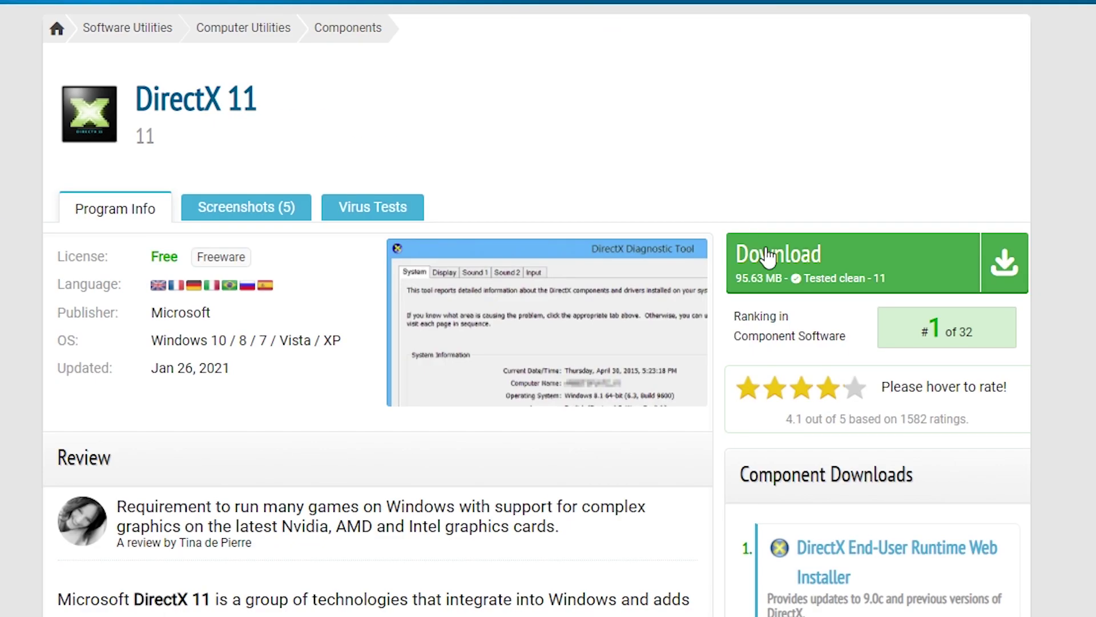
Download directx_Jun2010_redist.exe from the LO4D.com UK mirror and show it in its folder.
click(768, 257)
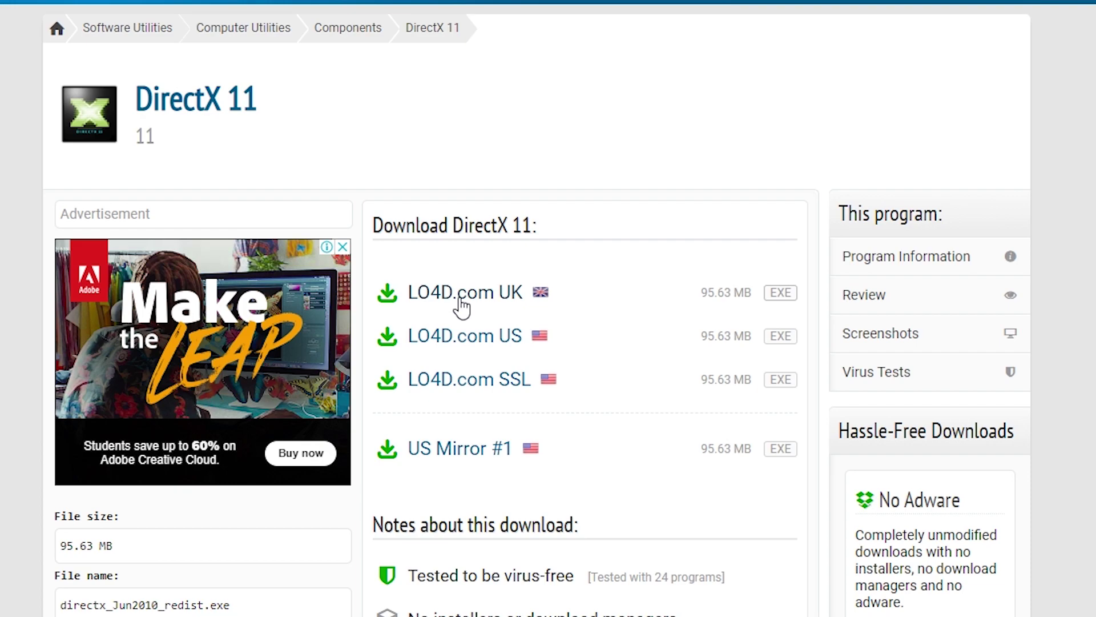
click(464, 451)
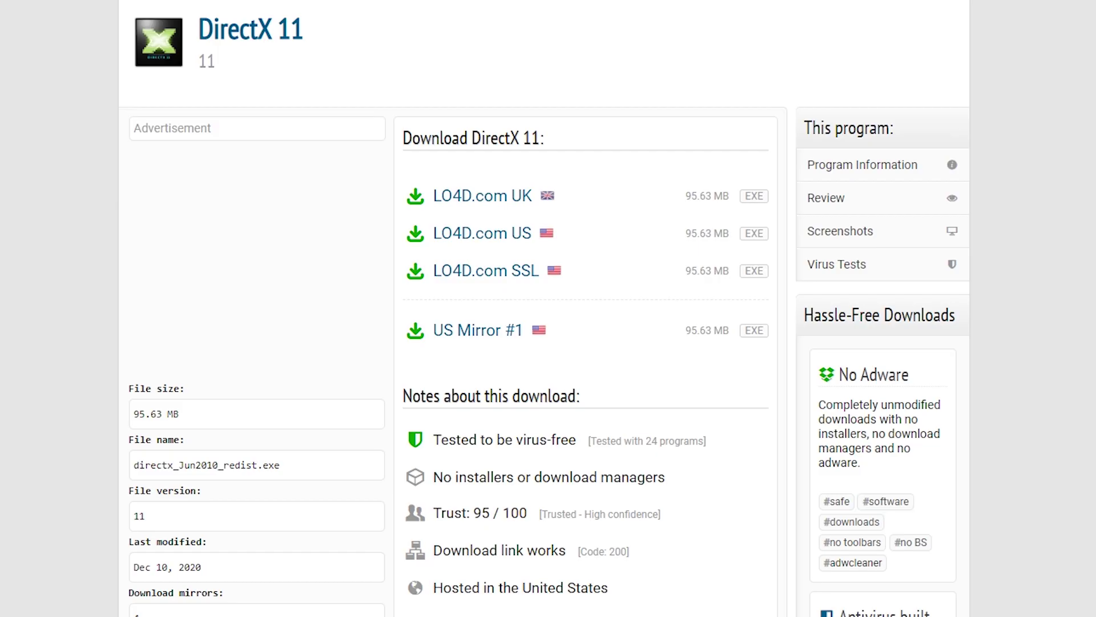
click(451, 197)
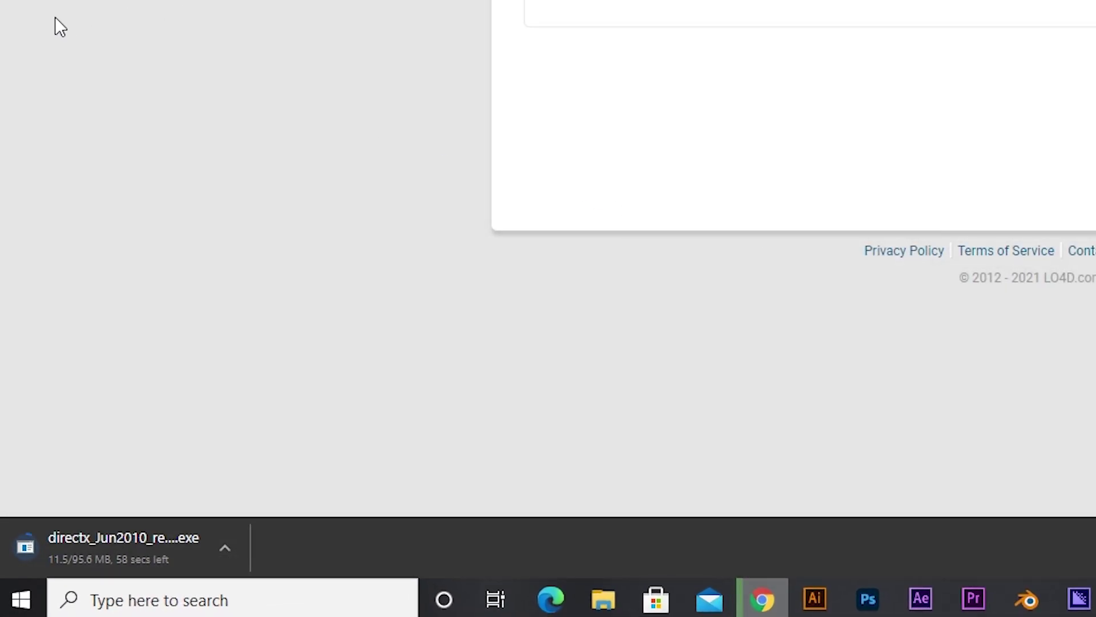
click(235, 543)
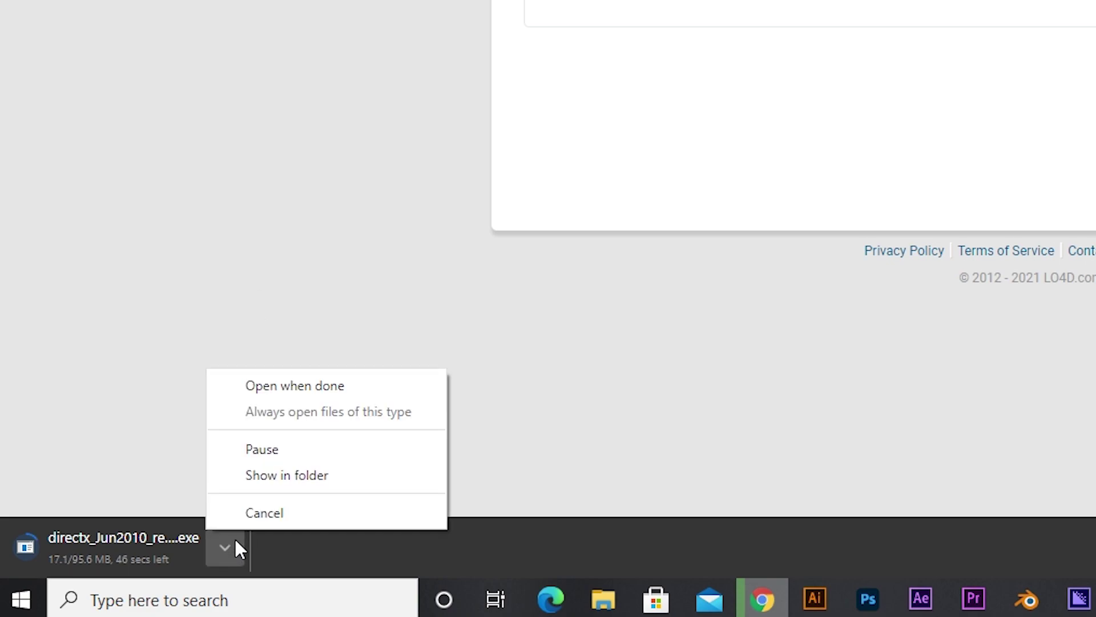
click(321, 542)
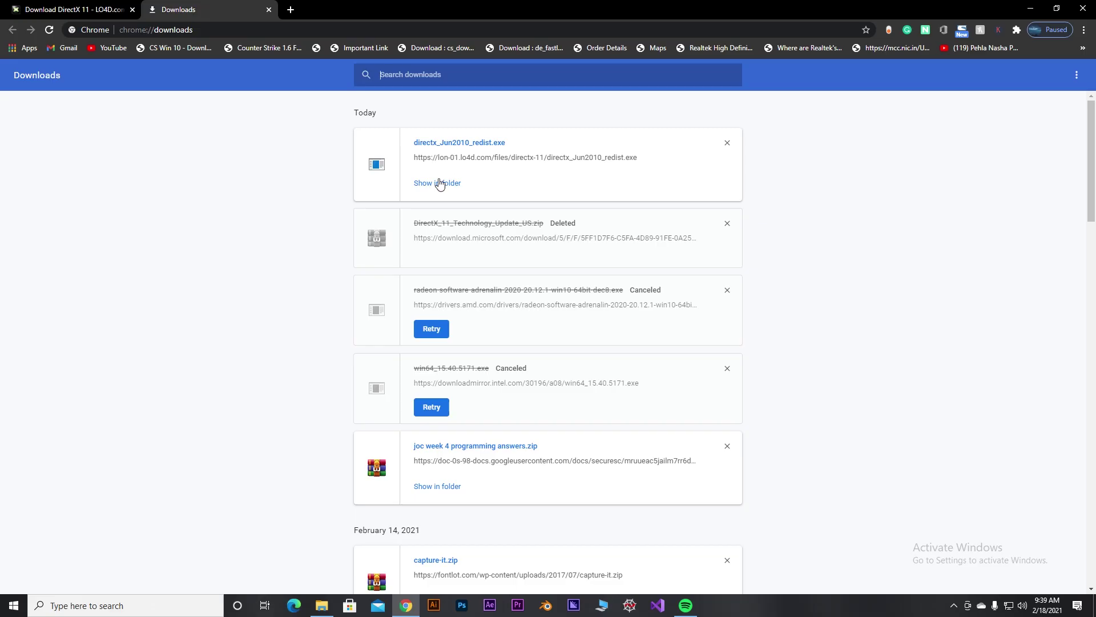
Run directx_Jun2010_redist from the Downloads folder with its right-click Open.
click(444, 184)
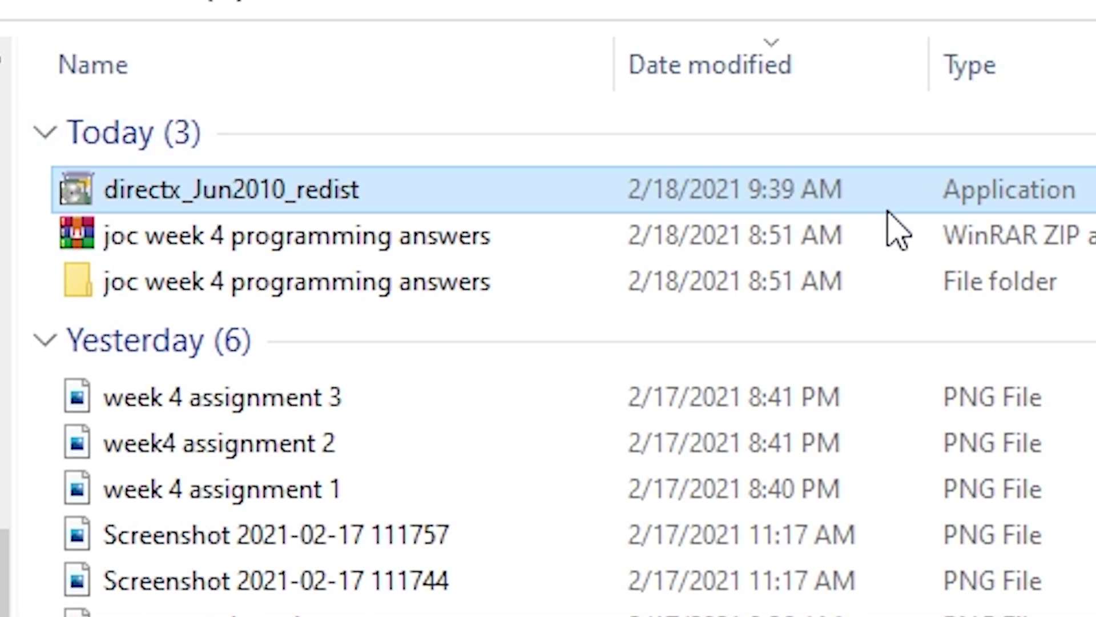
right_click(891, 185)
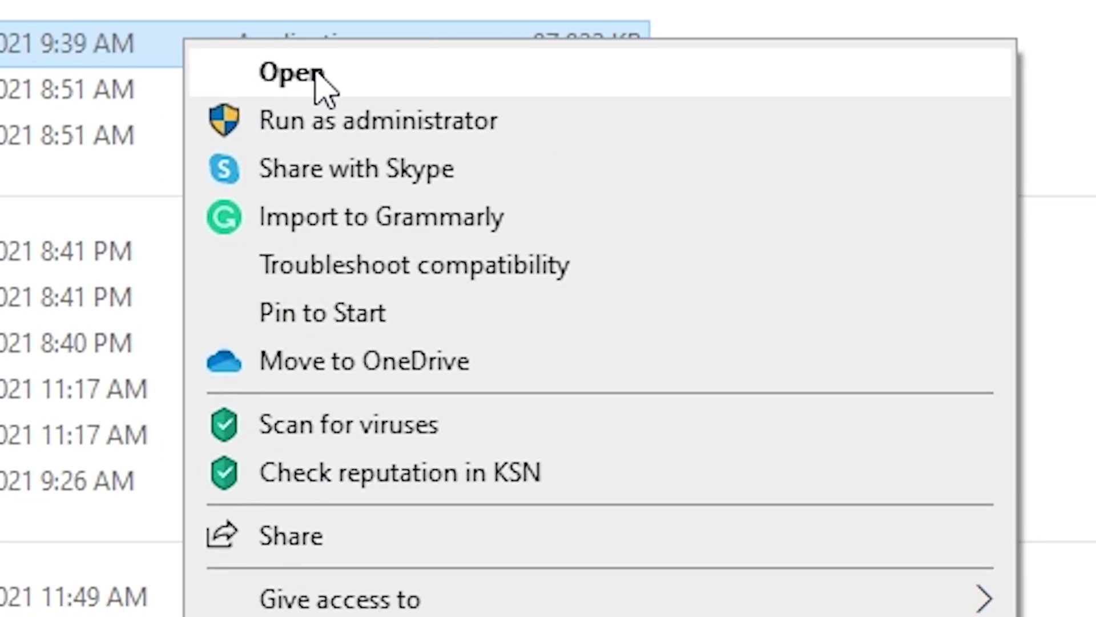
click(294, 78)
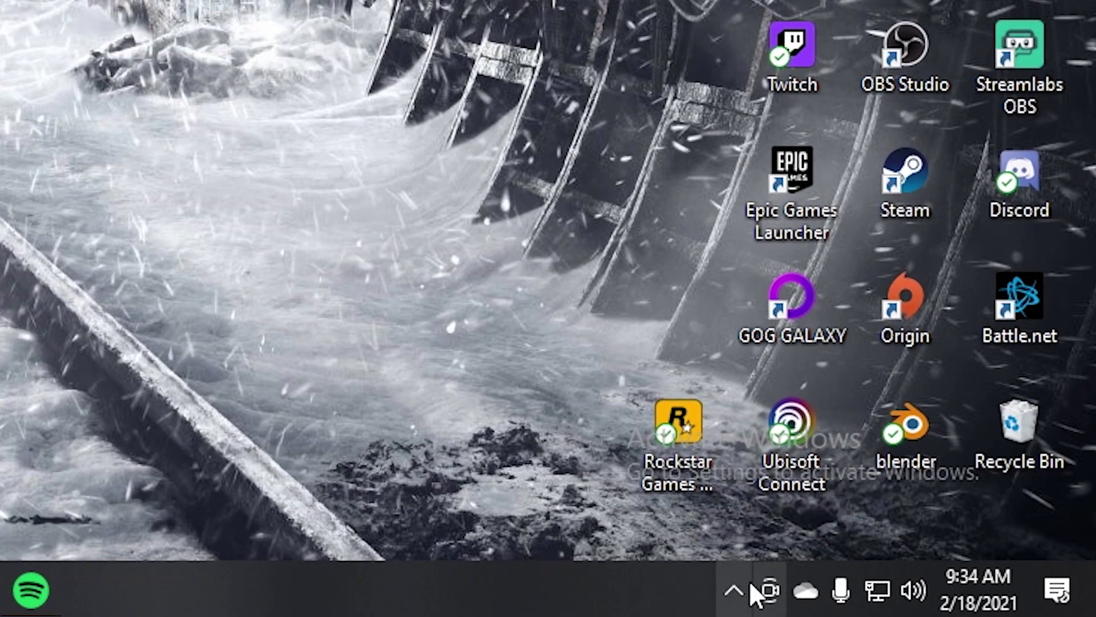
Reveal the hidden tray icons, including Riot Vanguard, and refresh the desktop.
click(748, 586)
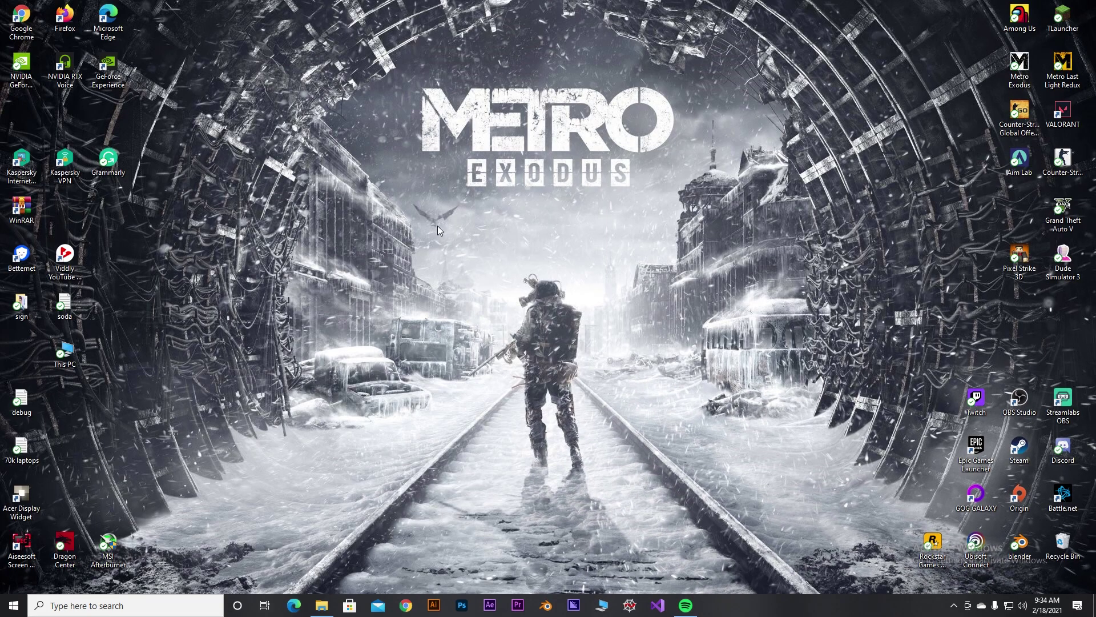
right_click(437, 224)
click(474, 261)
click(79, 606)
key(super)
key(Escape)
From This PC, go to Uninstall or change a program to list installed apps.
click(65, 354)
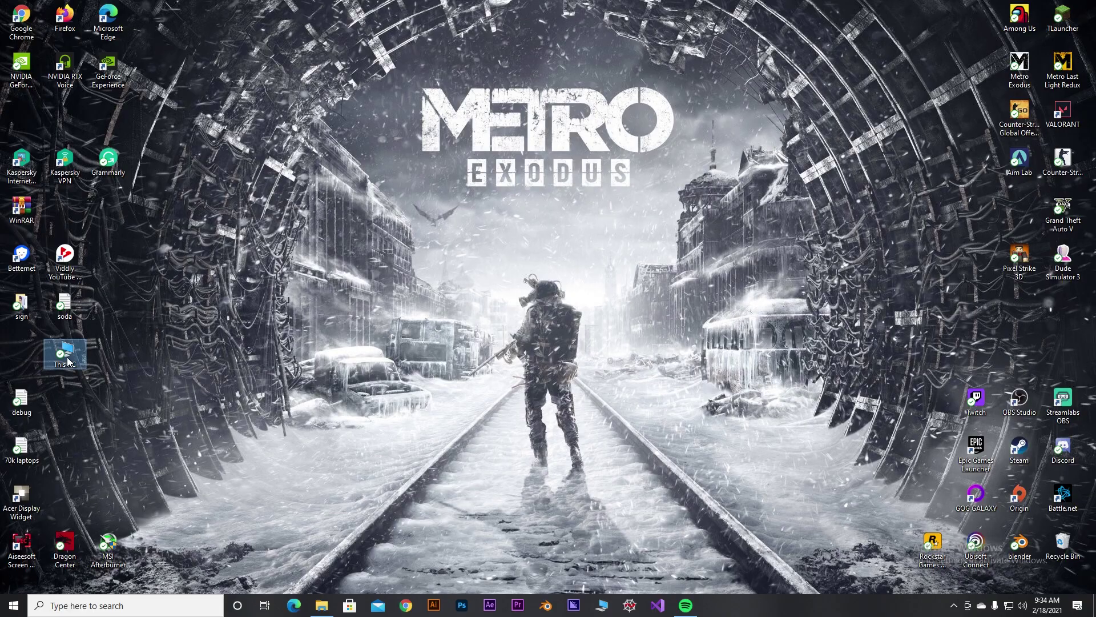
double_click(65, 354)
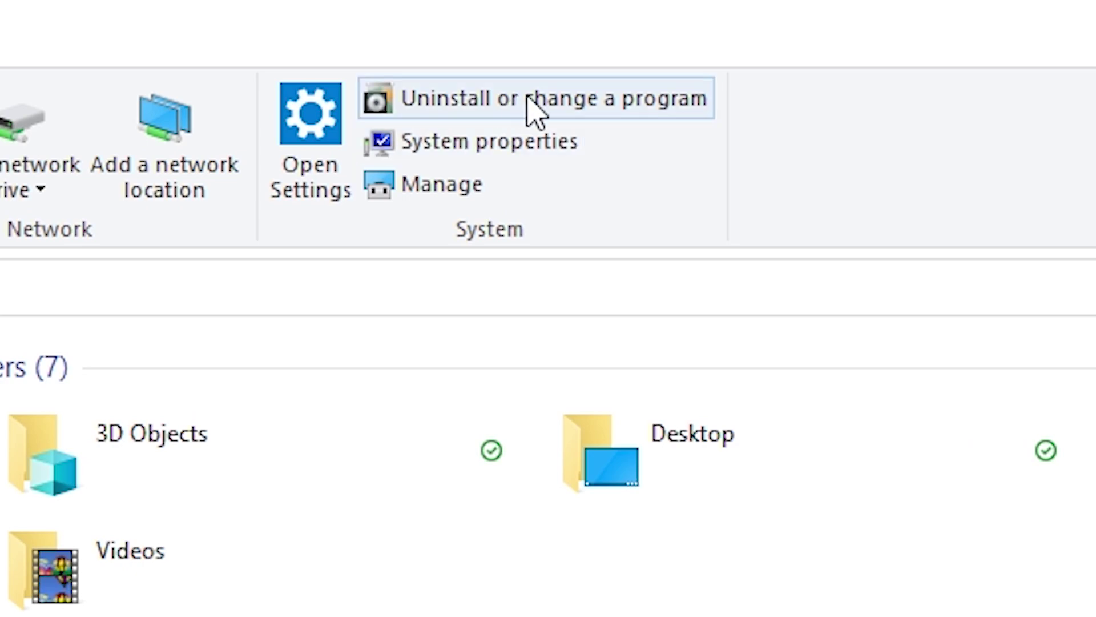
click(591, 108)
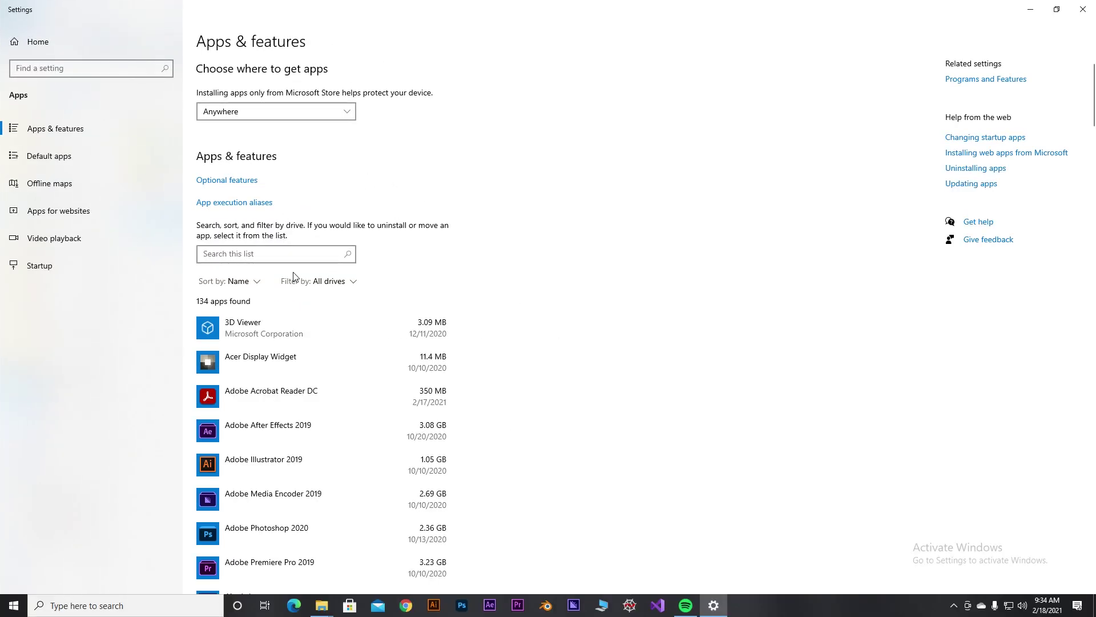
Search installed apps for 'van' and start uninstalling Riot Vanguard.
click(259, 258)
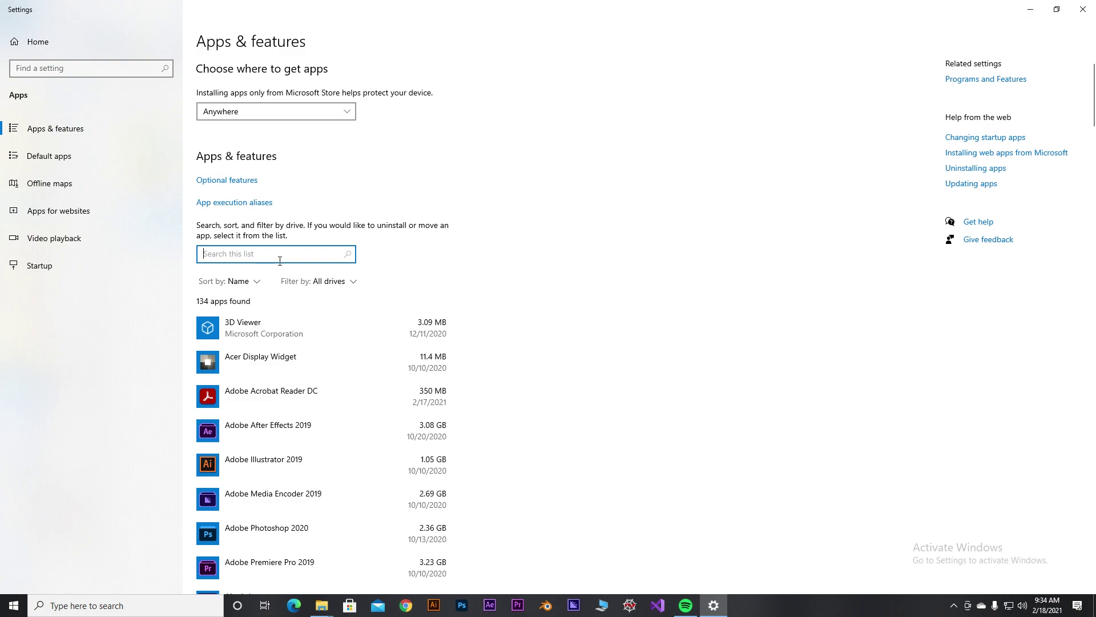
text(van)
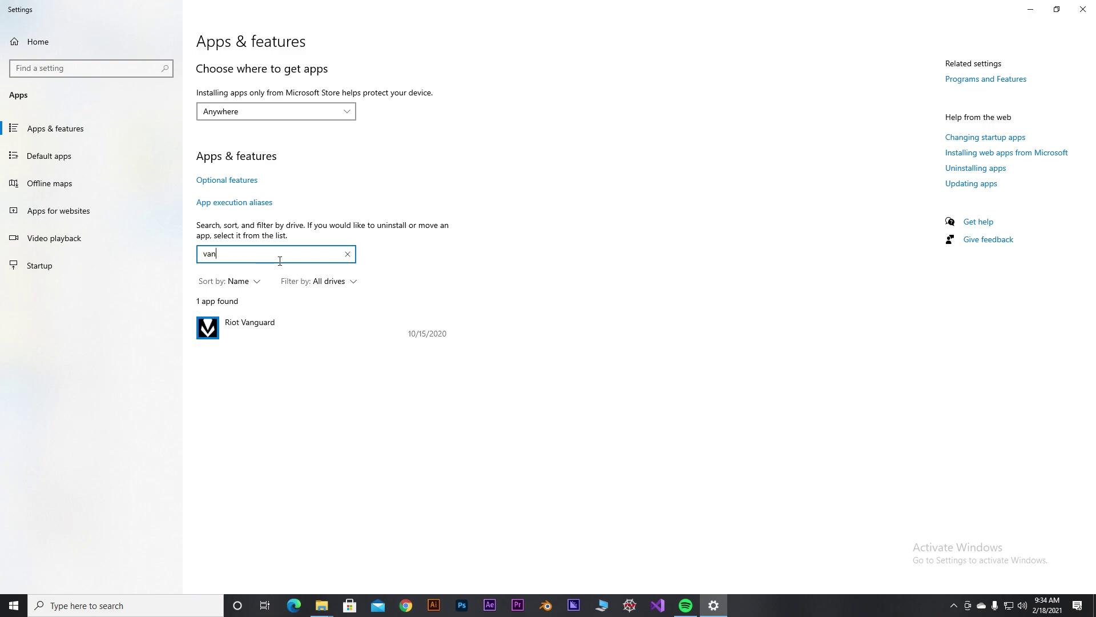
click(257, 328)
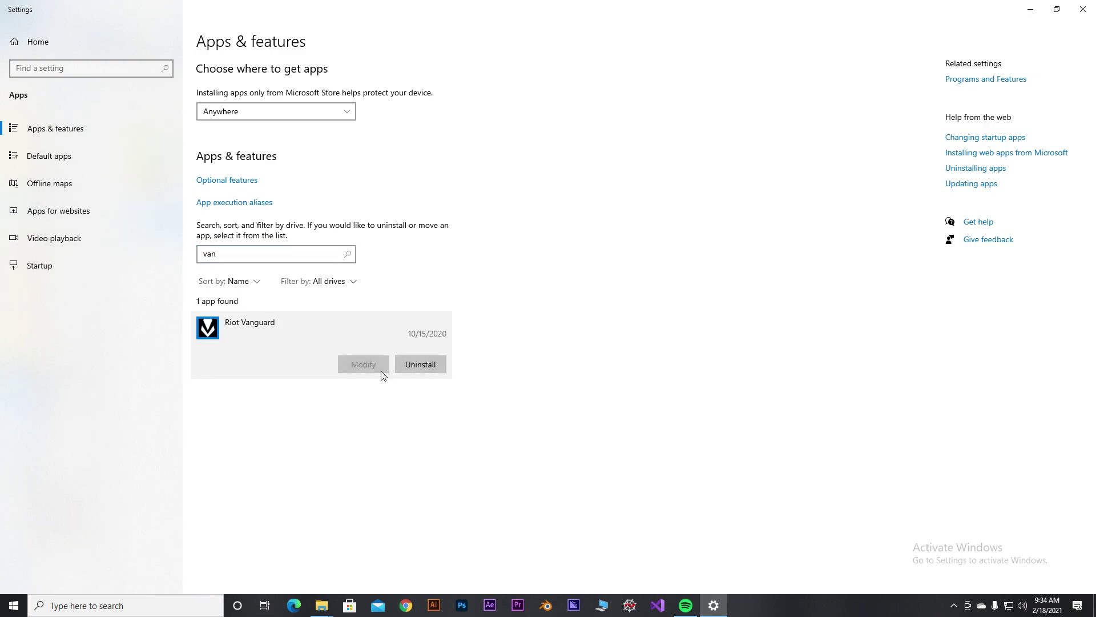
click(423, 366)
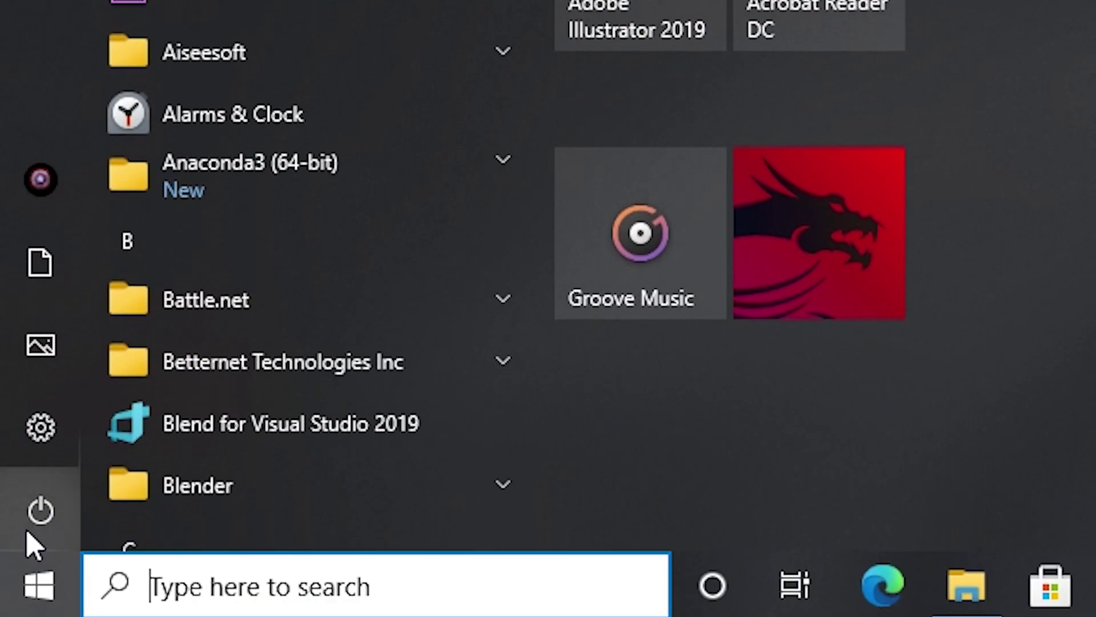
Open the Start menu's Power options to restart the computer.
click(28, 533)
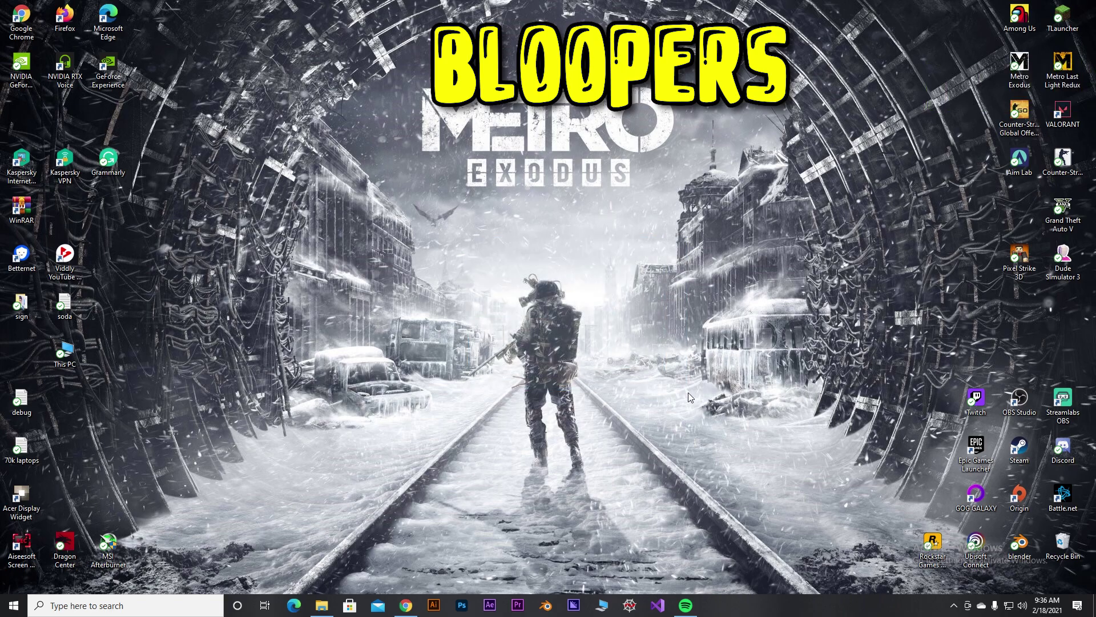
From the 'download directx 11' results, go to Microsoft's DirectX 11 download page.
drag(396, 165, 425, 225)
click(406, 605)
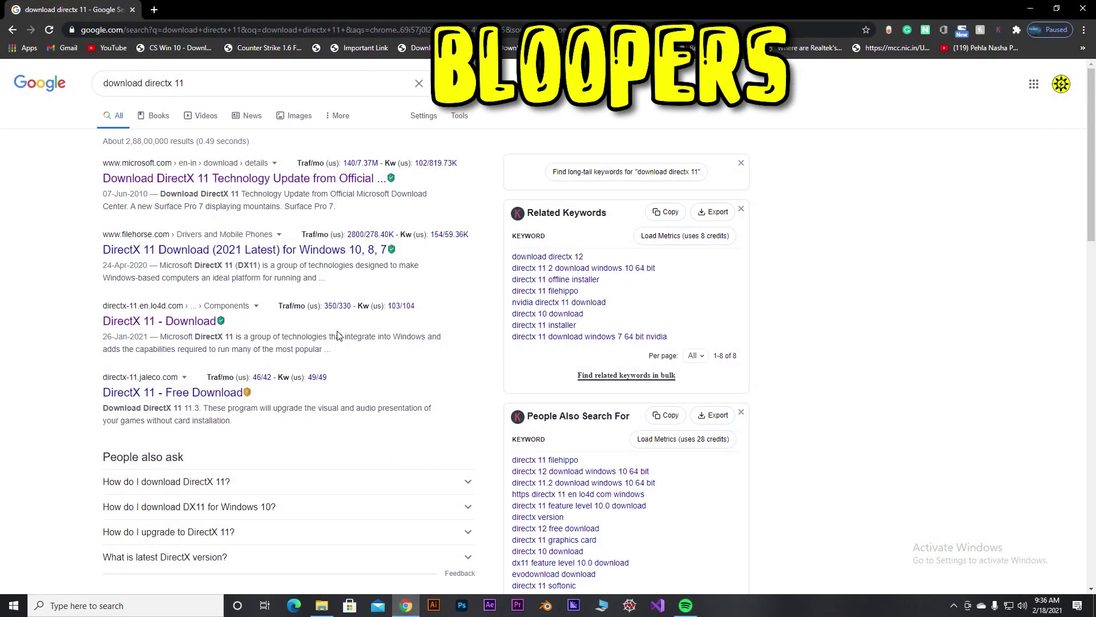
drag(204, 95, 87, 96)
click(87, 97)
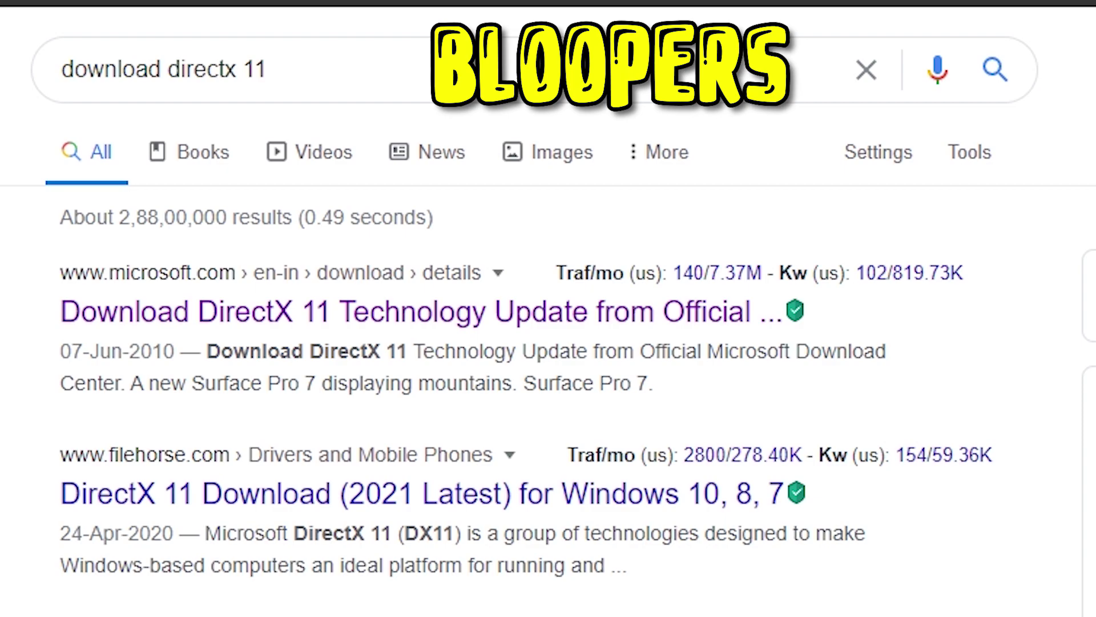
click(381, 332)
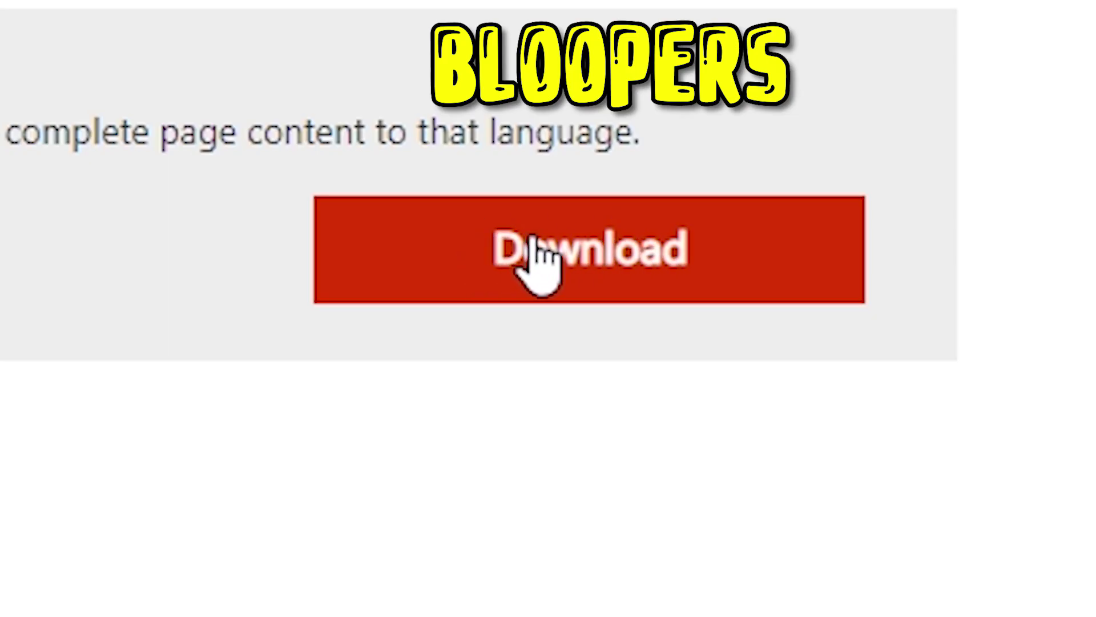
Download the DirectX 11 Technology Update zip and view it in its folder with Large icons.
click(532, 237)
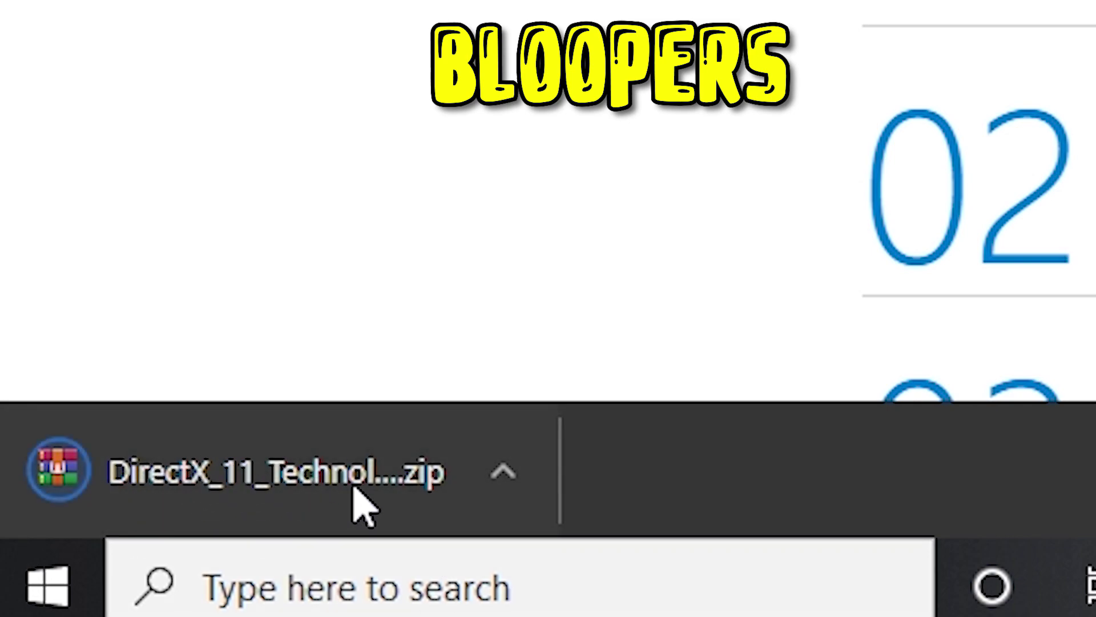
click(489, 464)
click(577, 306)
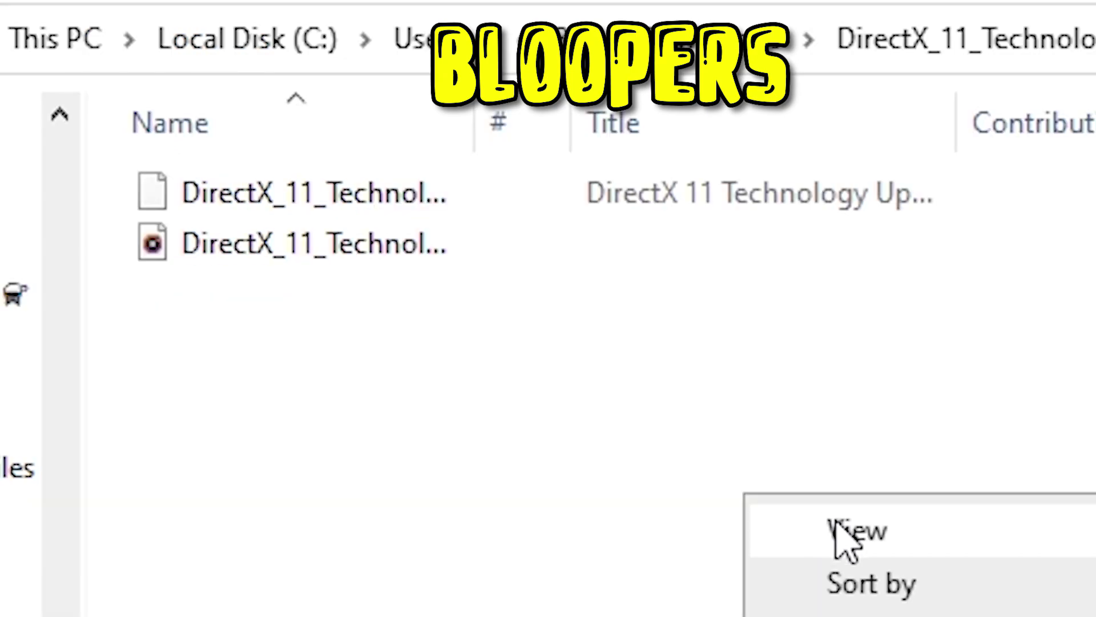
click(1016, 571)
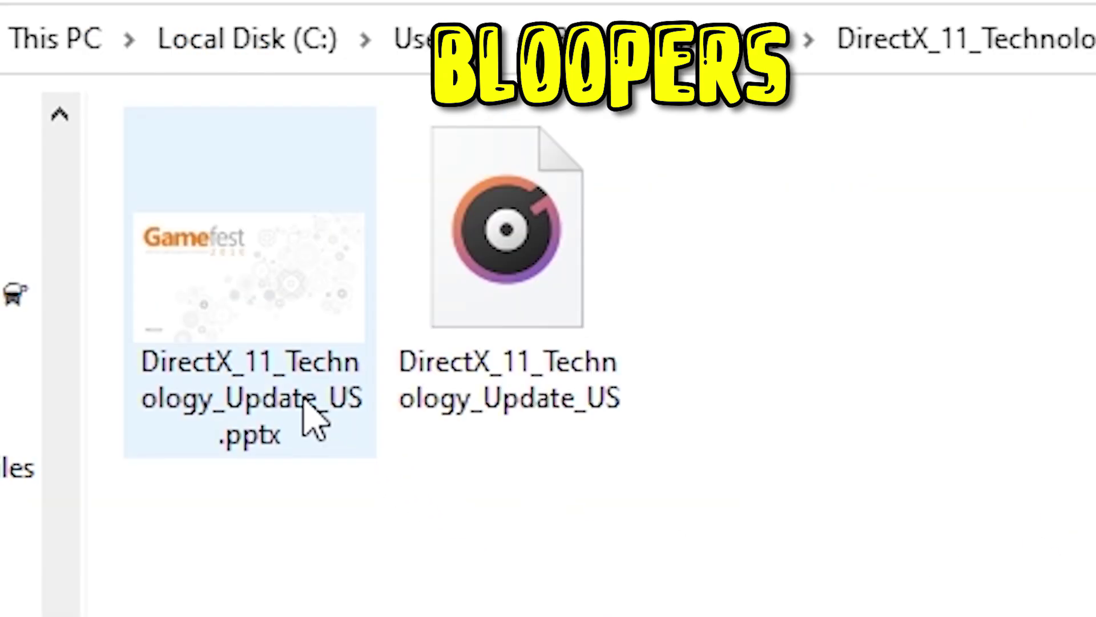